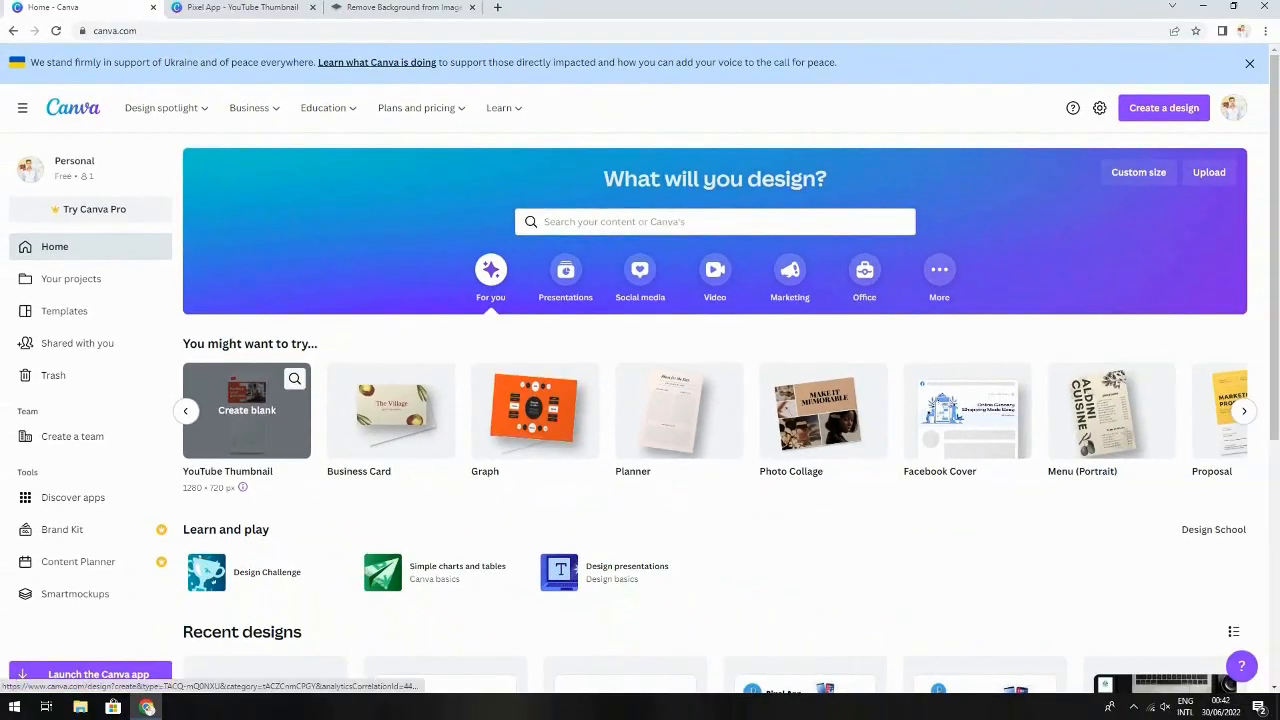
# Create a blank YouTube Thumbnail design and apply the Multi Purpose Modern Thumbnail template
pyautogui.click(247, 410)
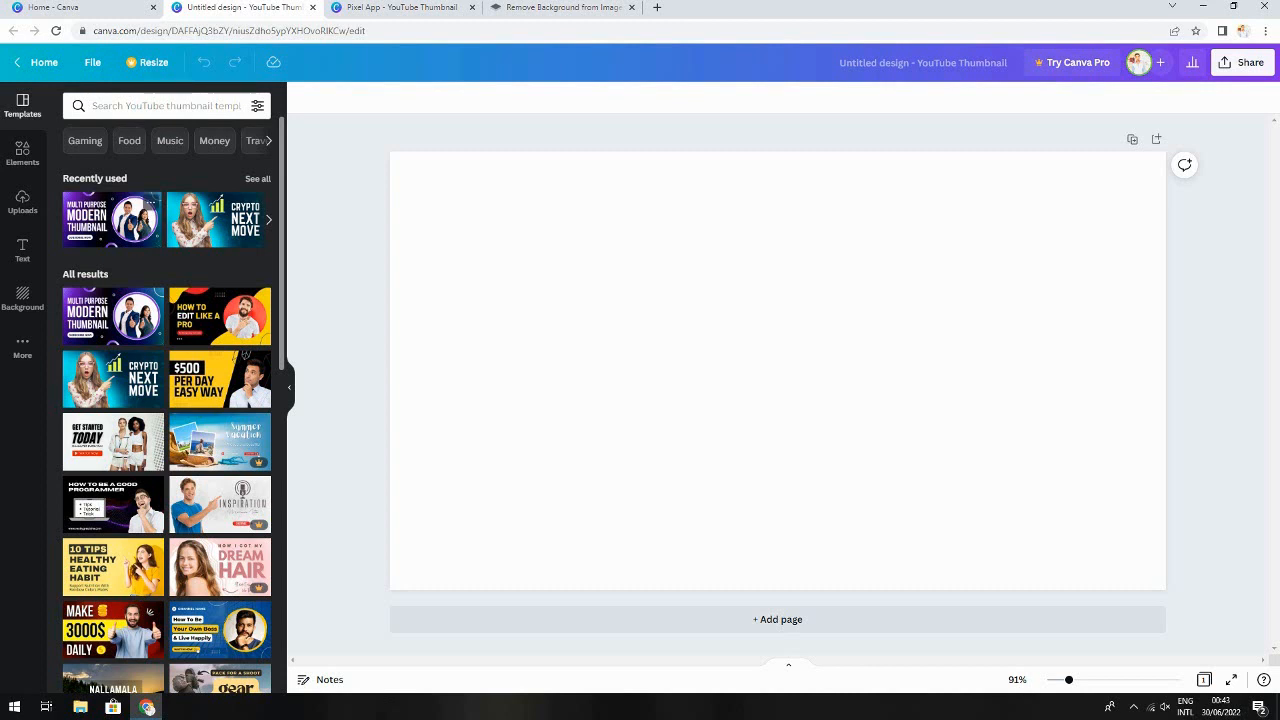
pyautogui.click(112, 218)
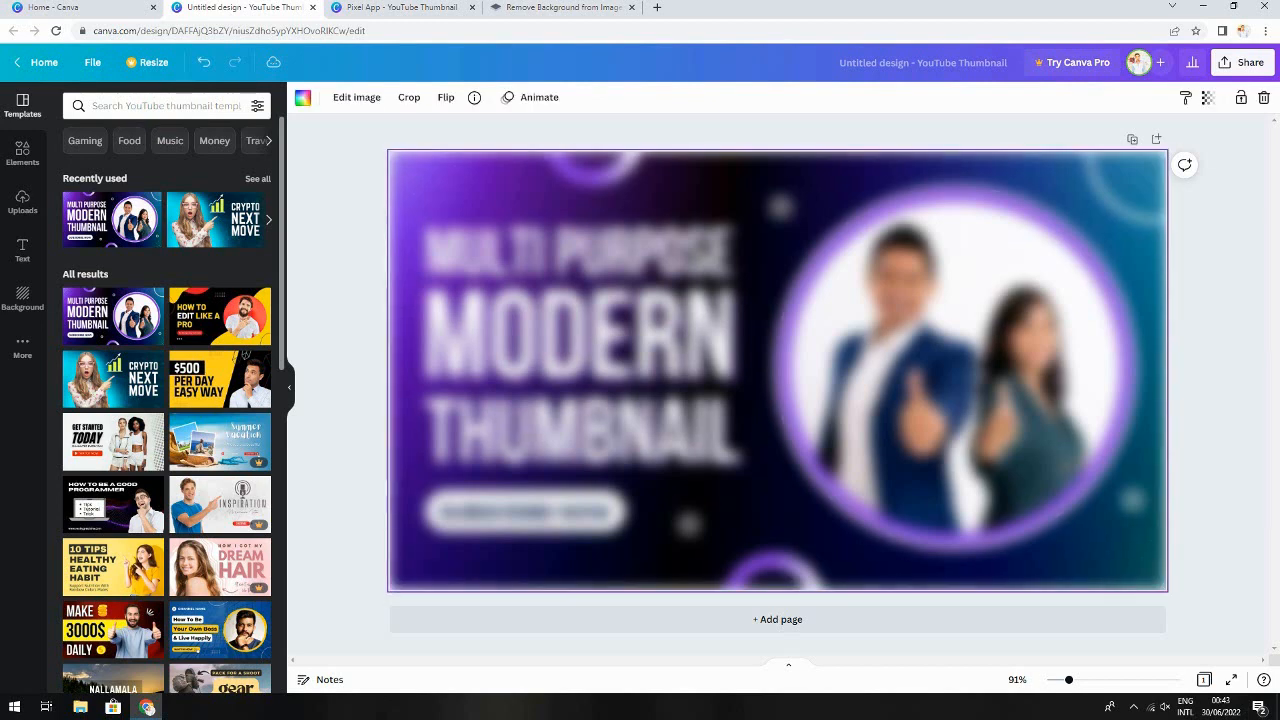
# Delete the three title text lines and the SUBSCRIBE NOW button from the template
pyautogui.click(600, 345)
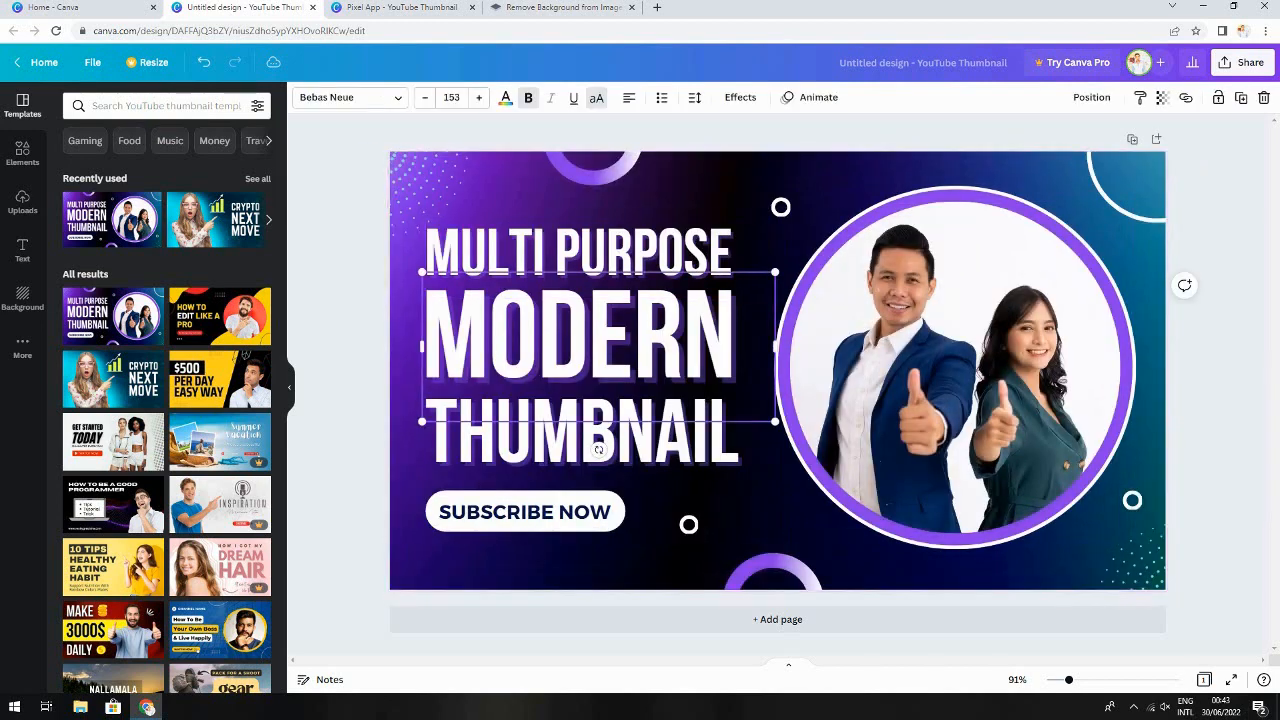
pyautogui.press('Delete')
pyautogui.click(600, 250)
pyautogui.press('Delete')
pyautogui.click(600, 435)
pyautogui.press('Delete')
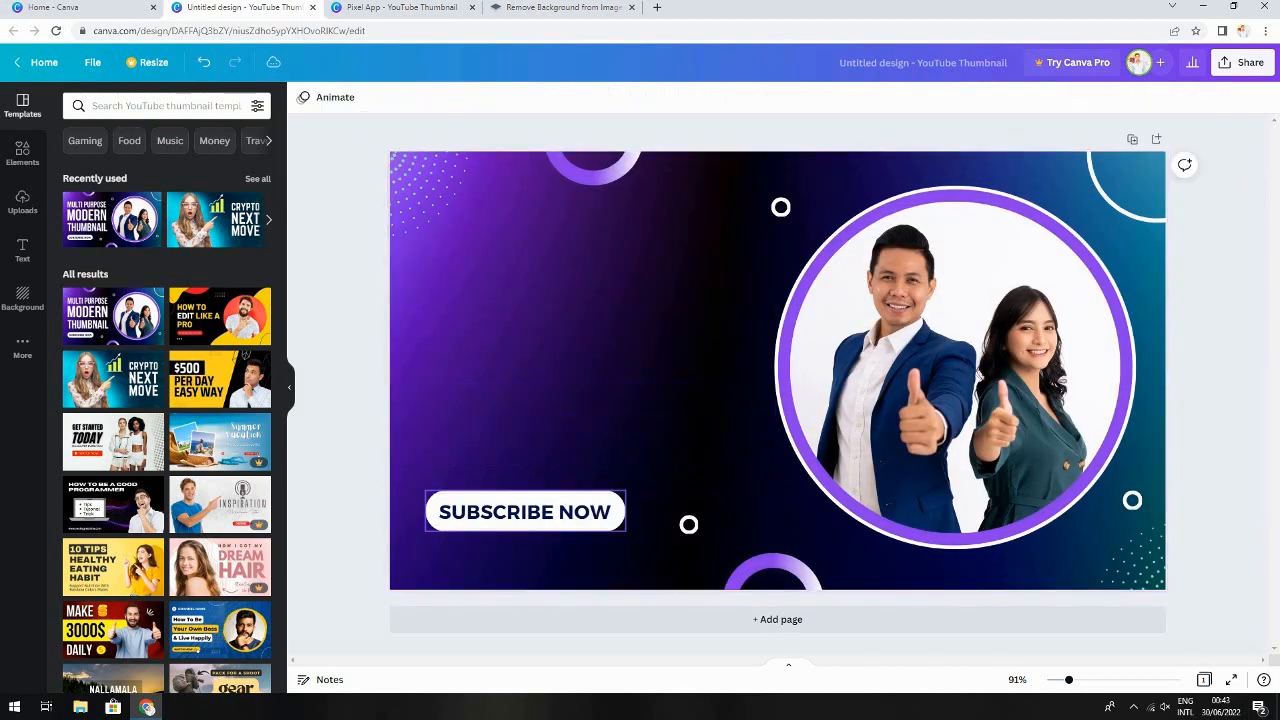
pyautogui.click(618, 508)
pyautogui.press('Delete')
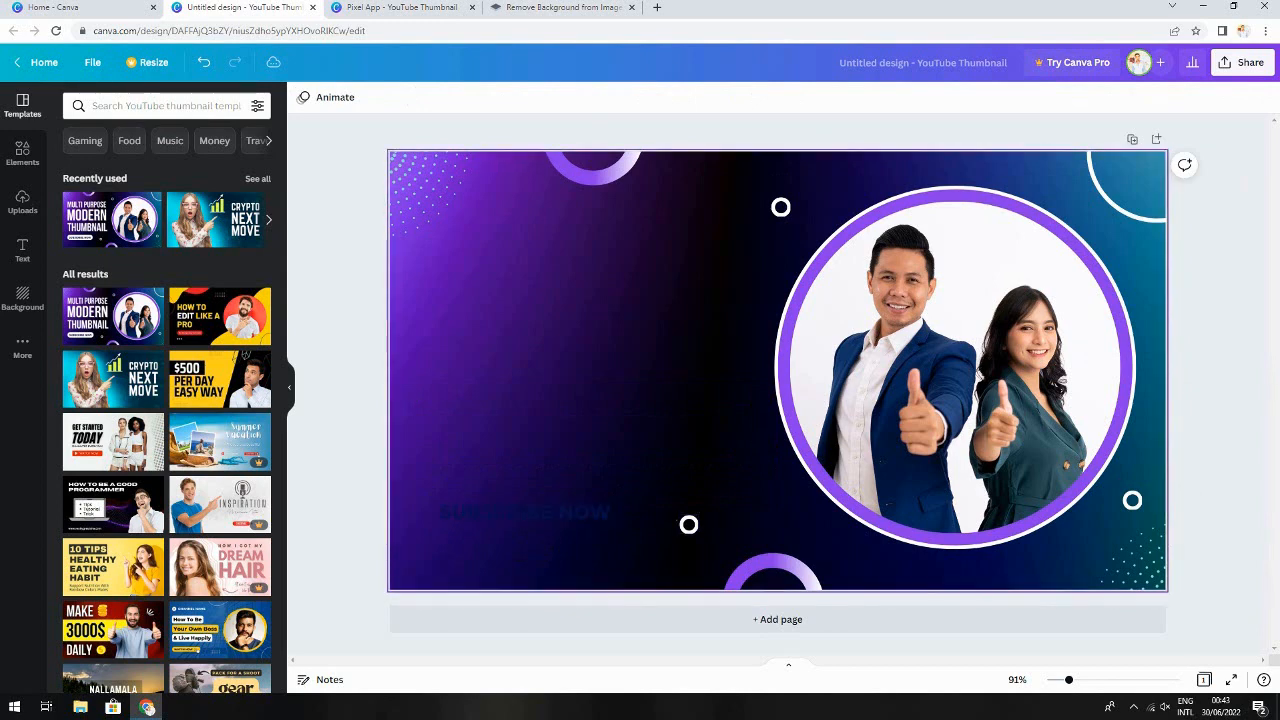
# Delete the dark background image and the photo of the two people from the circle
pyautogui.click(620, 450)
pyautogui.press('Delete')
pyautogui.click(540, 512)
pyautogui.press('Delete')
pyautogui.click(772, 573)
pyautogui.press('Delete')
pyautogui.click(1062, 381)
pyautogui.press('Delete')
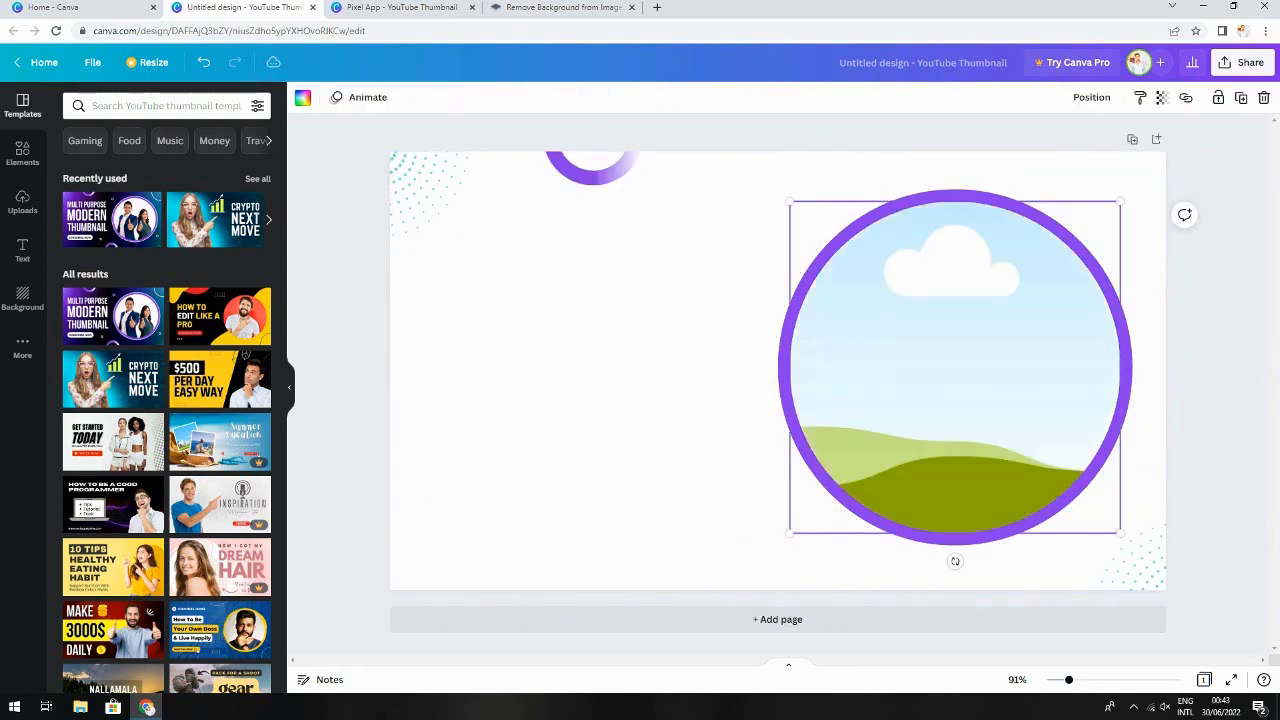
# Delete the circular frame and the purple arc shape at the top edge
pyautogui.press('Delete')
pyautogui.click(1000, 375)
pyautogui.press('Delete')
pyautogui.click(1000, 375)
pyautogui.press('Delete')
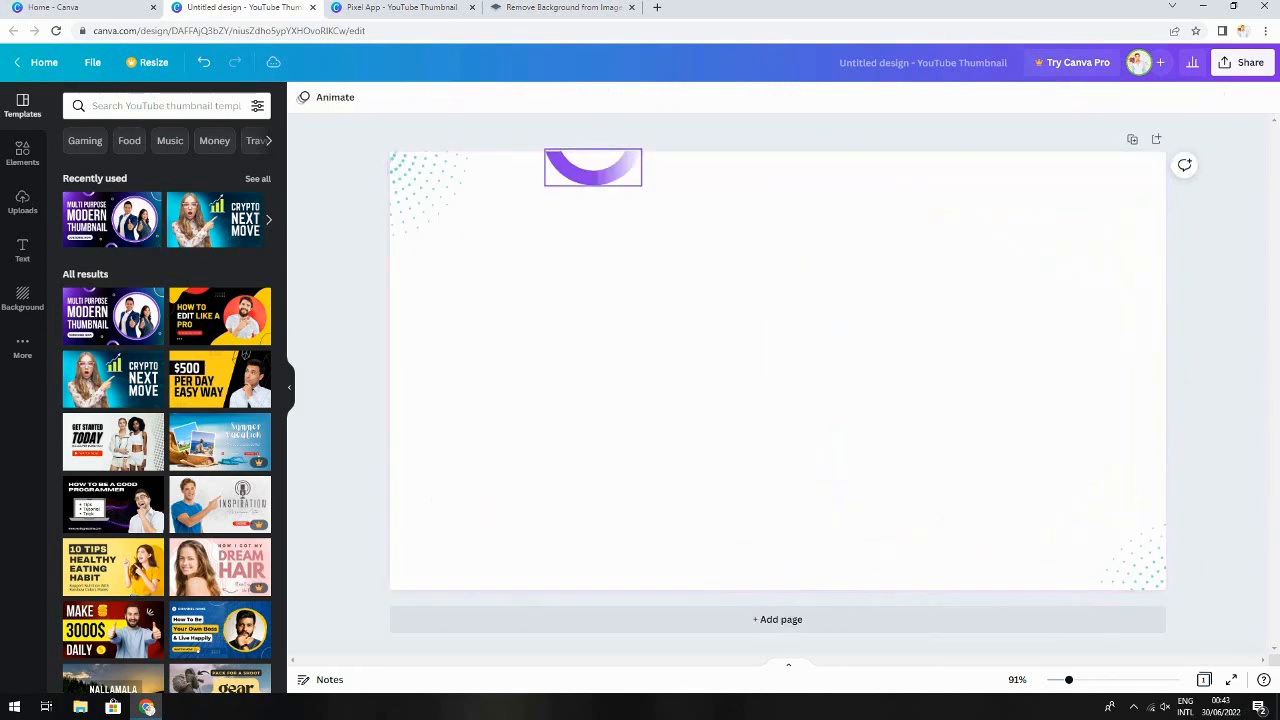
pyautogui.click(594, 174)
pyautogui.press('Delete')
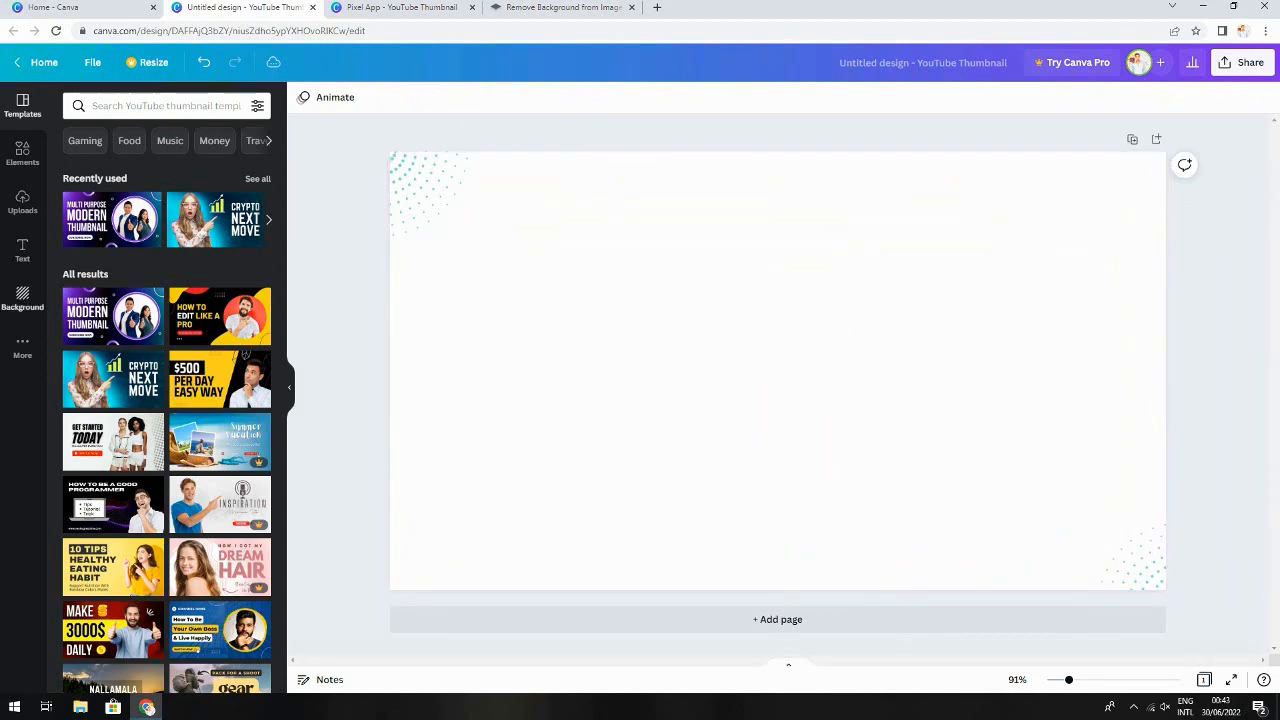
# Try several solid background colours, leaving the background coral
pyautogui.click(22, 298)
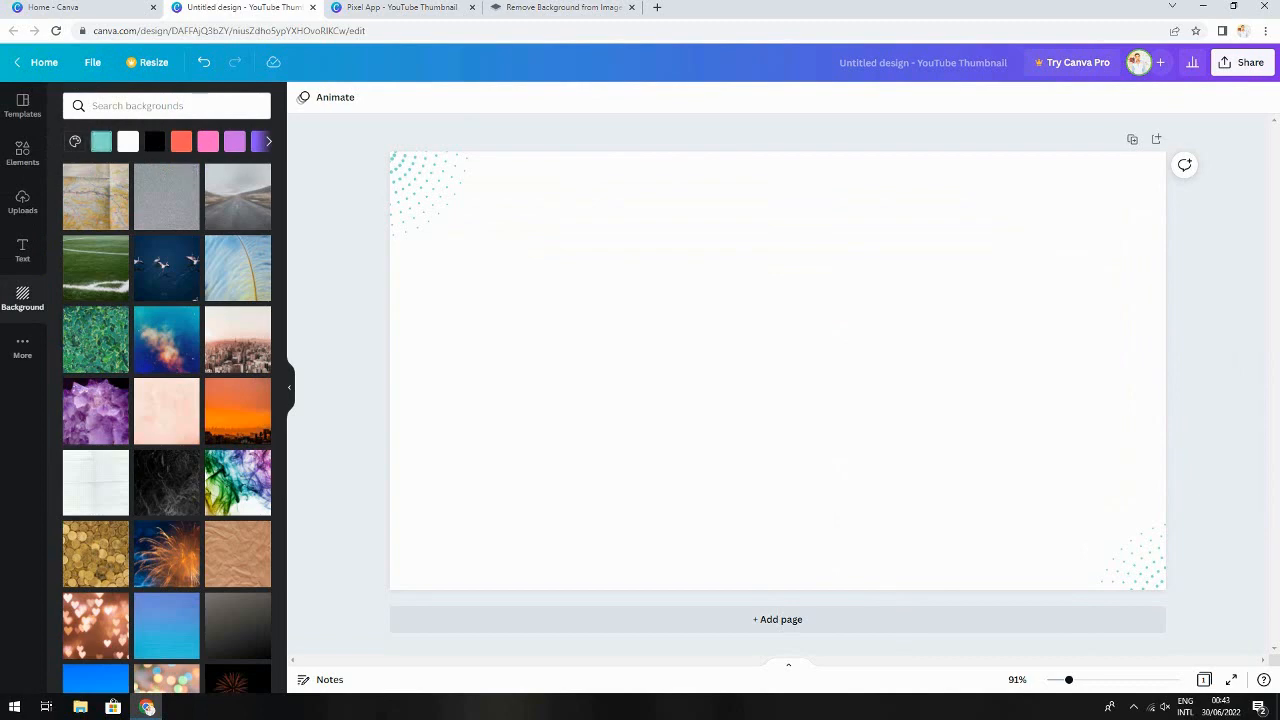
pyautogui.click(181, 141)
pyautogui.click(234, 141)
pyautogui.click(208, 141)
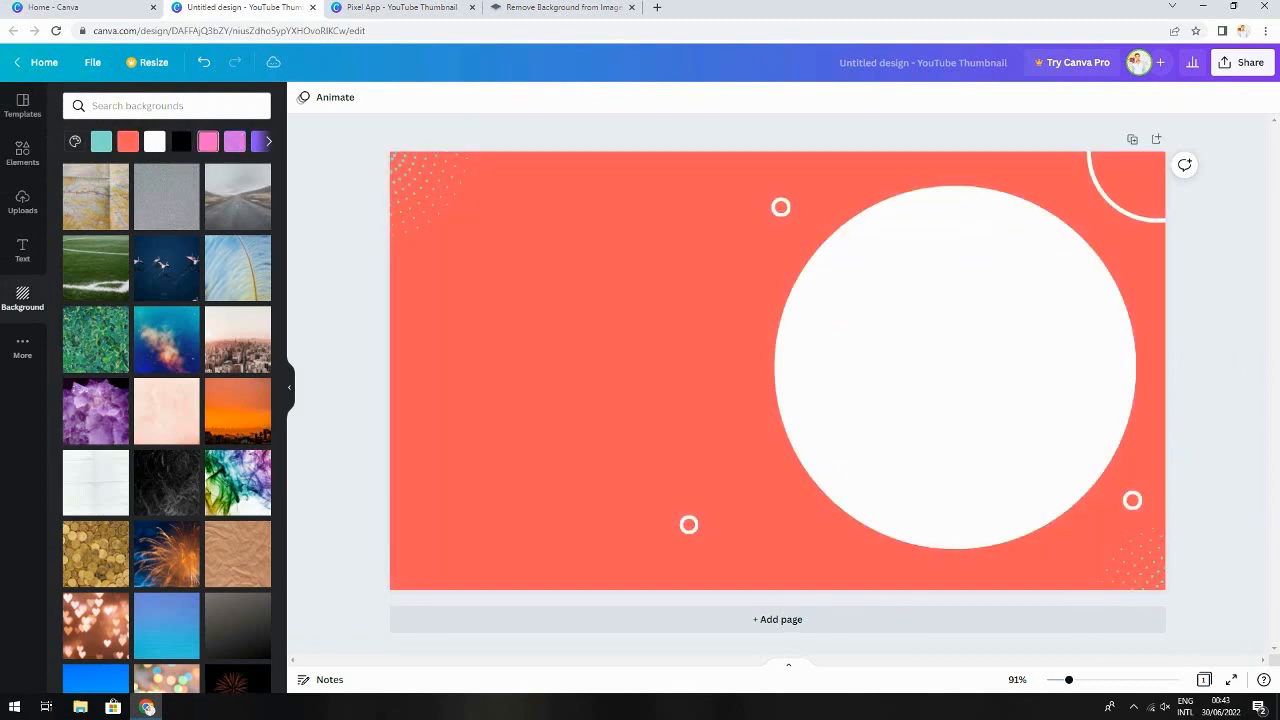
# Delete the large white circle, the three small rings and the corner arc
pyautogui.click(955, 367)
pyautogui.press('Delete')
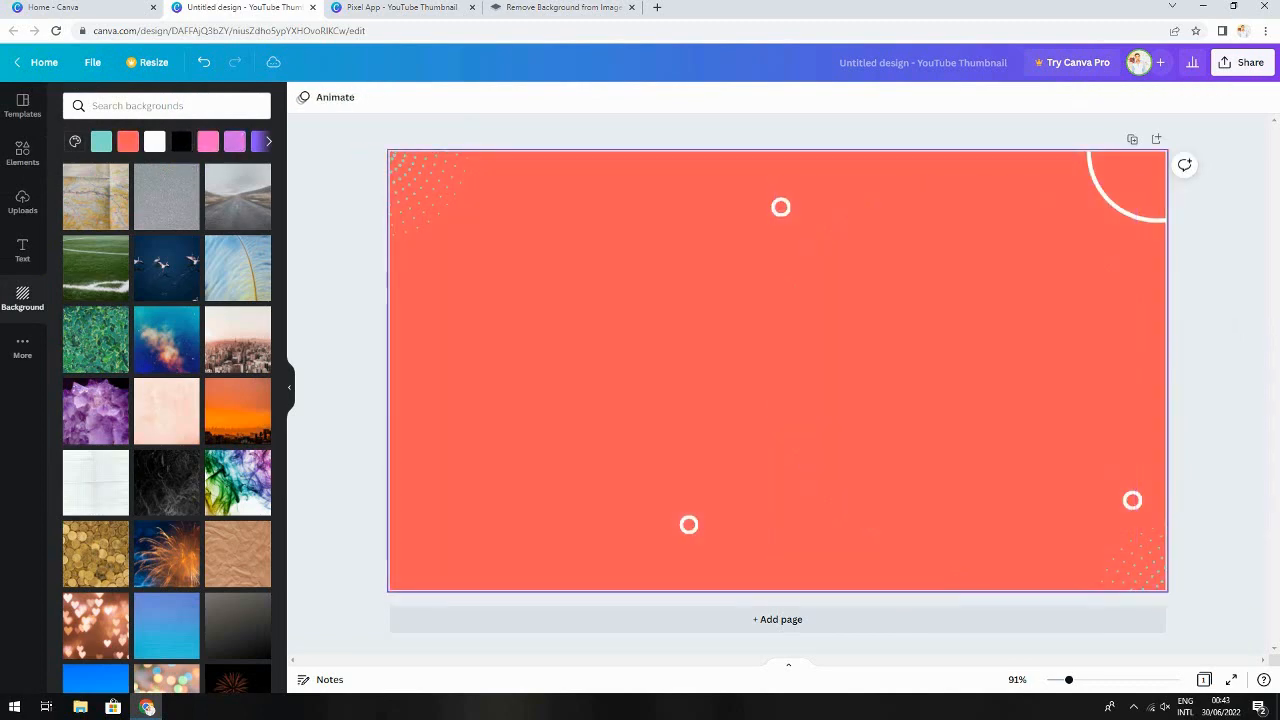
pyautogui.click(781, 207)
pyautogui.press('Delete')
pyautogui.click(688, 525)
pyautogui.press('Delete')
pyautogui.click(1132, 500)
pyautogui.press('Delete')
pyautogui.click(1113, 202)
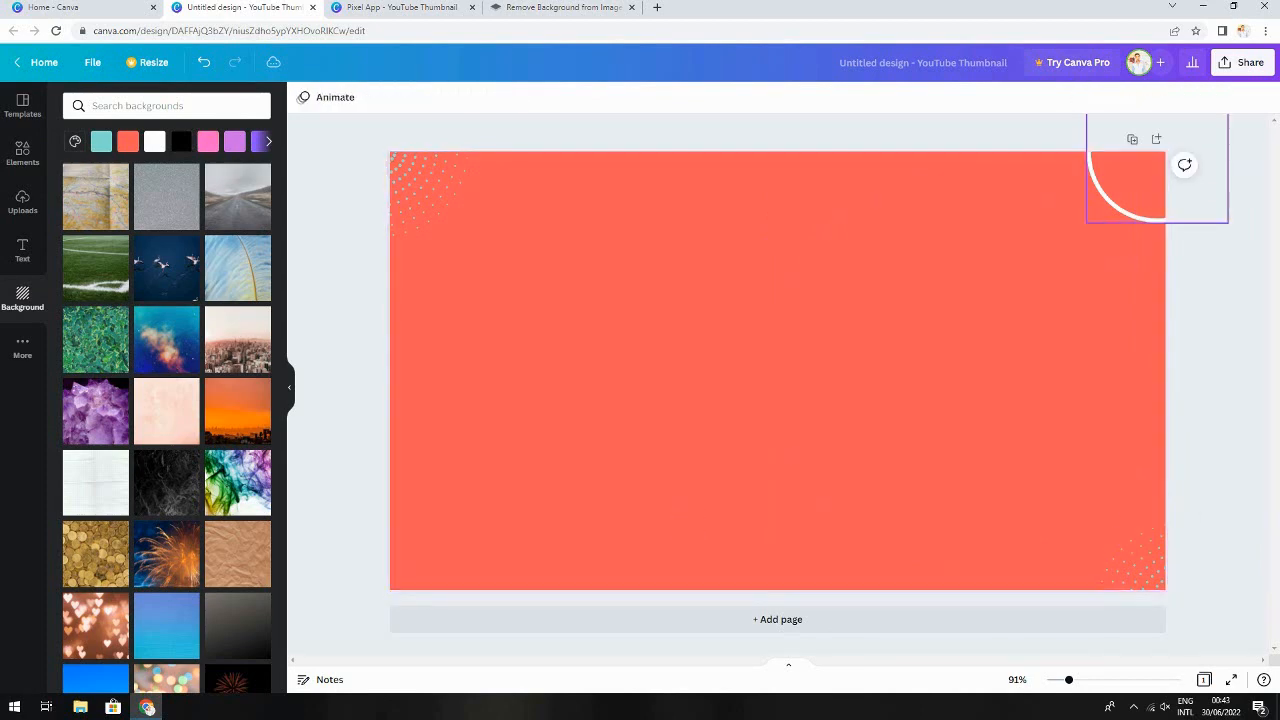
pyautogui.press('Delete')
# Set the background to a solid light blue colour after trying white and black
pyautogui.click(154, 141)
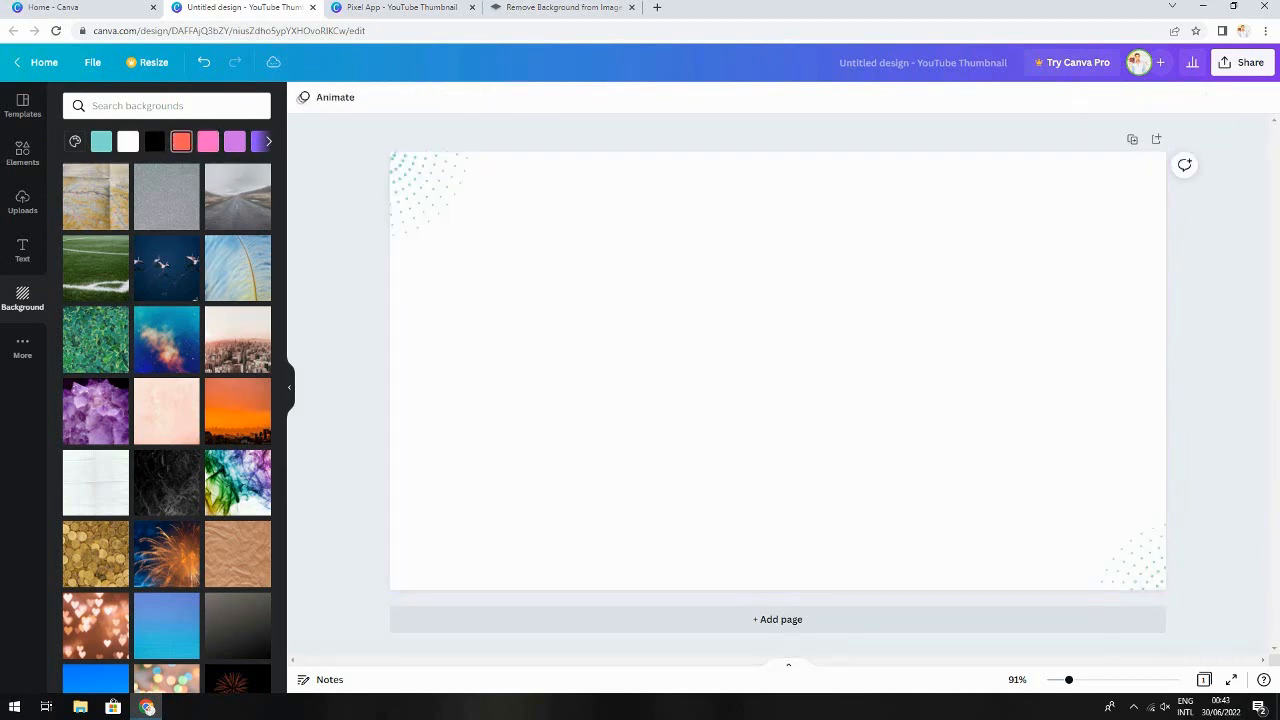
pyautogui.click(154, 141)
pyautogui.click(268, 141)
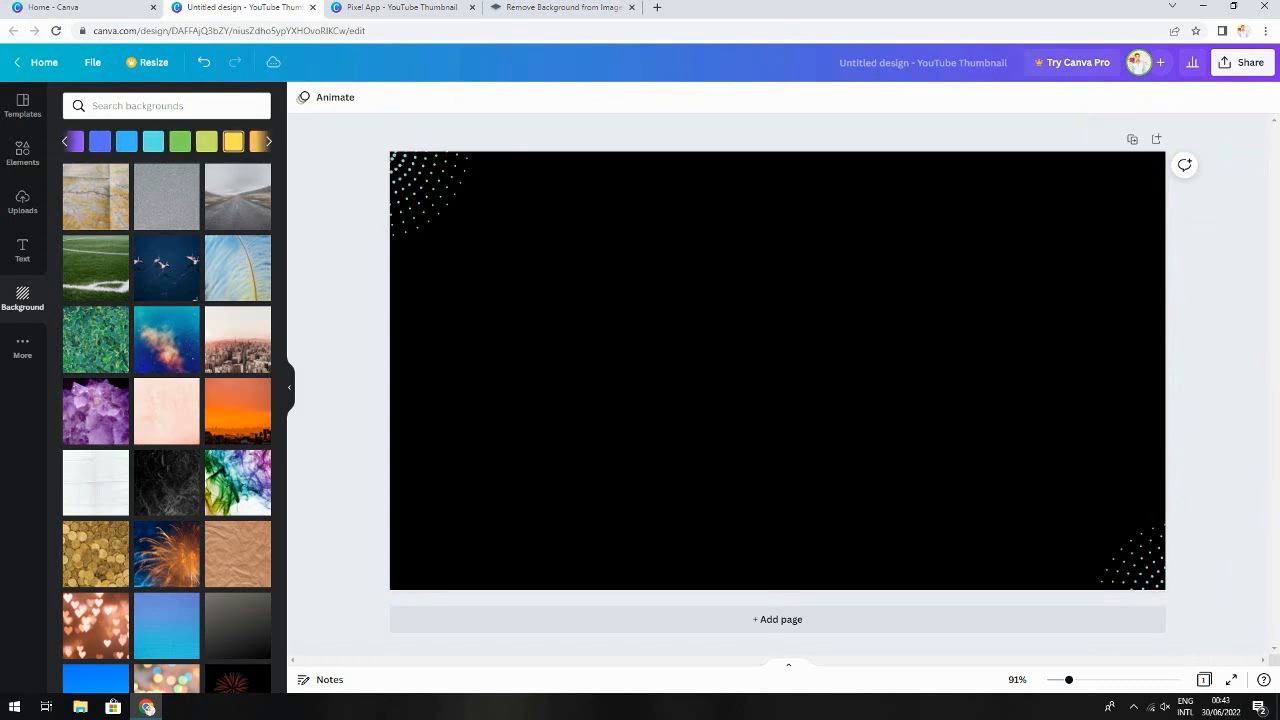
pyautogui.click(206, 141)
pyautogui.click(180, 141)
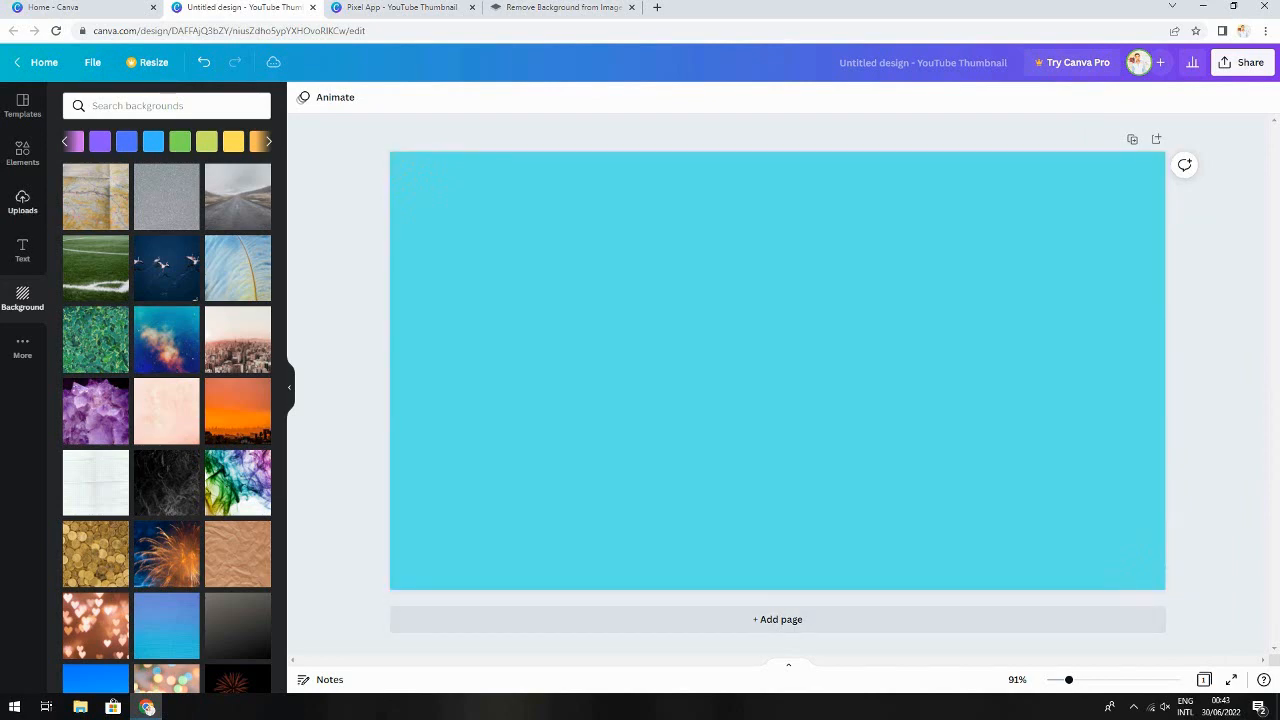
# Upload the image file youtube-logo-hd-8 from the computer
pyautogui.click(22, 202)
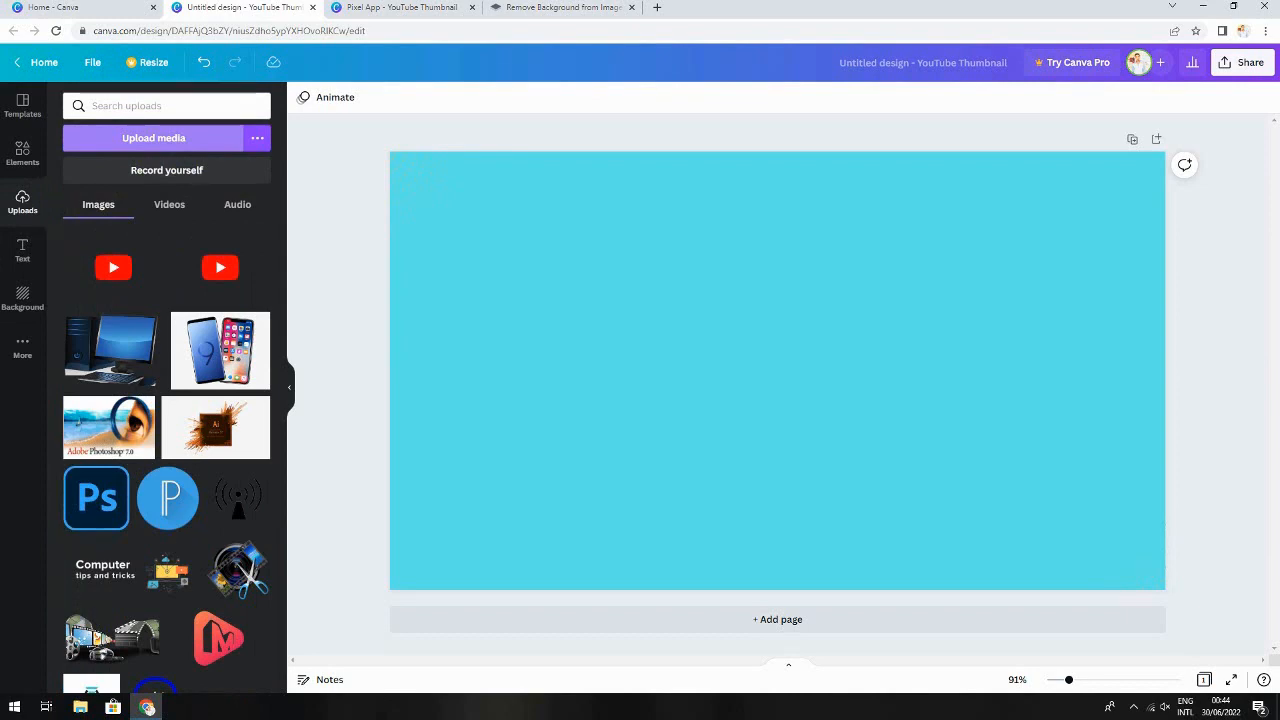
pyautogui.click(153, 138)
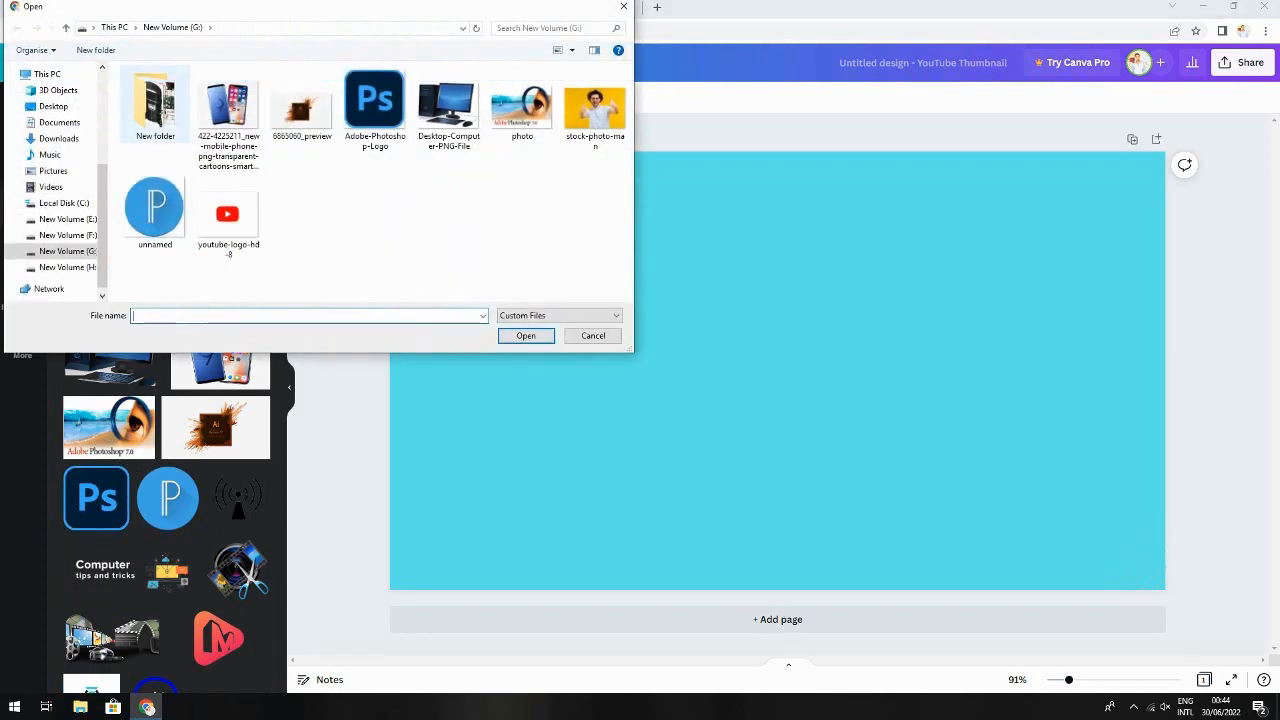
pyautogui.click(228, 215)
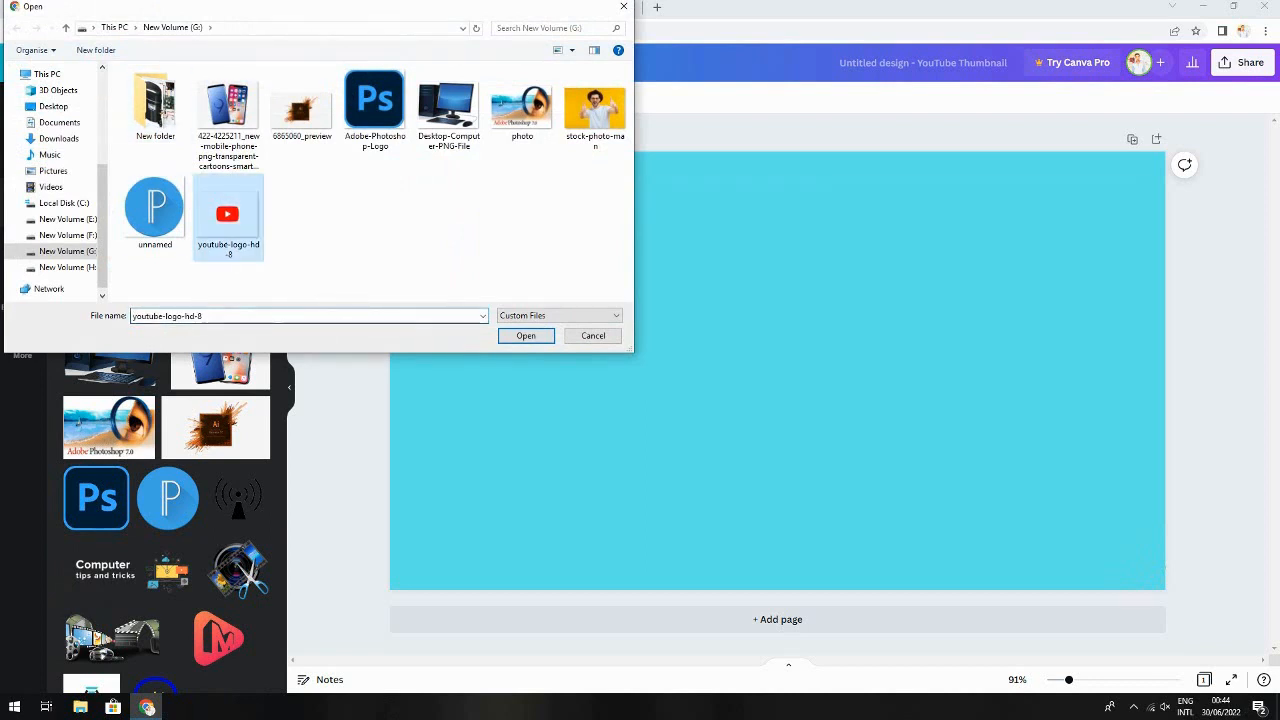
pyautogui.click(525, 335)
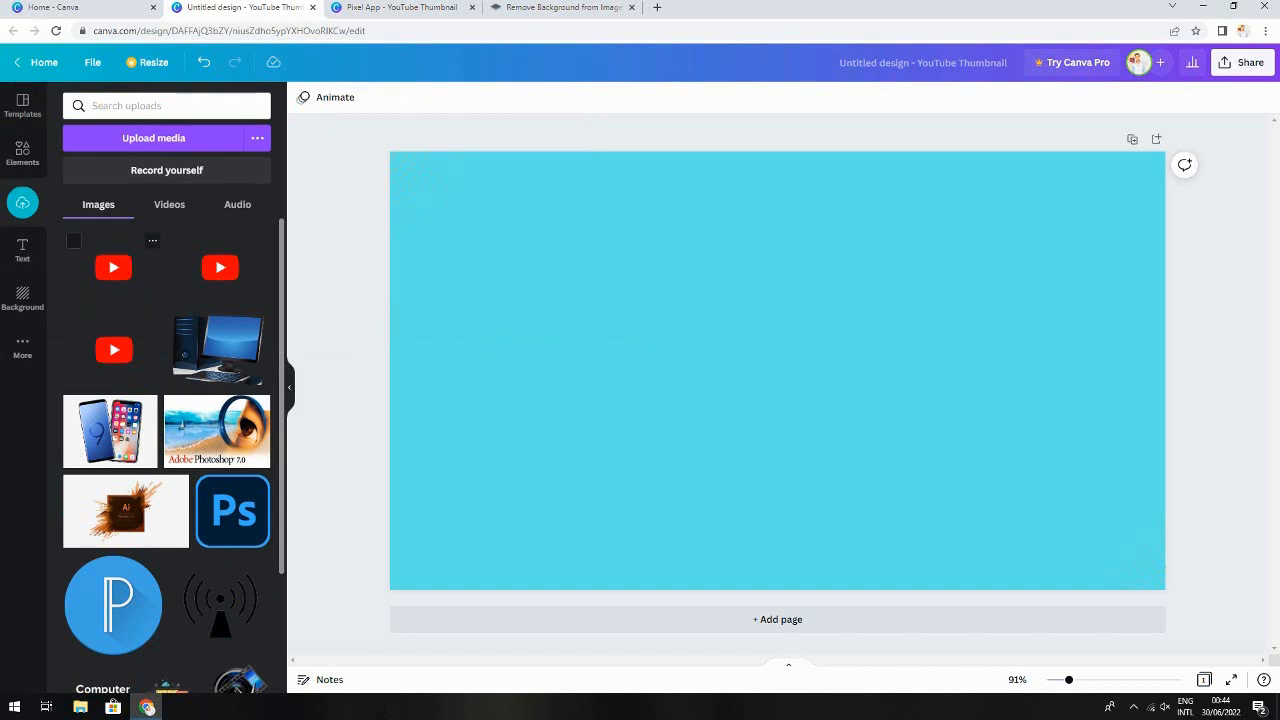
# Place the YouTube logo on the canvas, shrink it, and move it near the top centre
pyautogui.moveTo(113, 267); pyautogui.dragTo(862, 356)
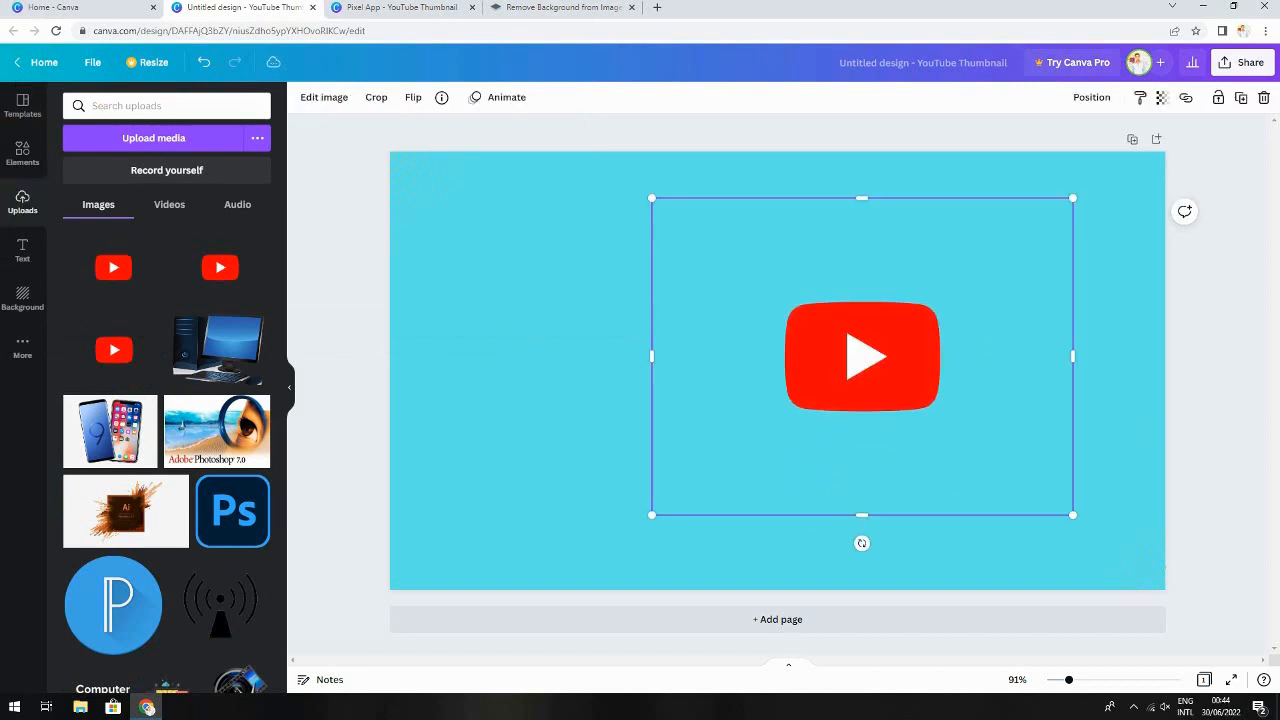
pyautogui.moveTo(1072, 515); pyautogui.dragTo(1020, 474)
pyautogui.moveTo(834, 331); pyautogui.dragTo(764, 295)
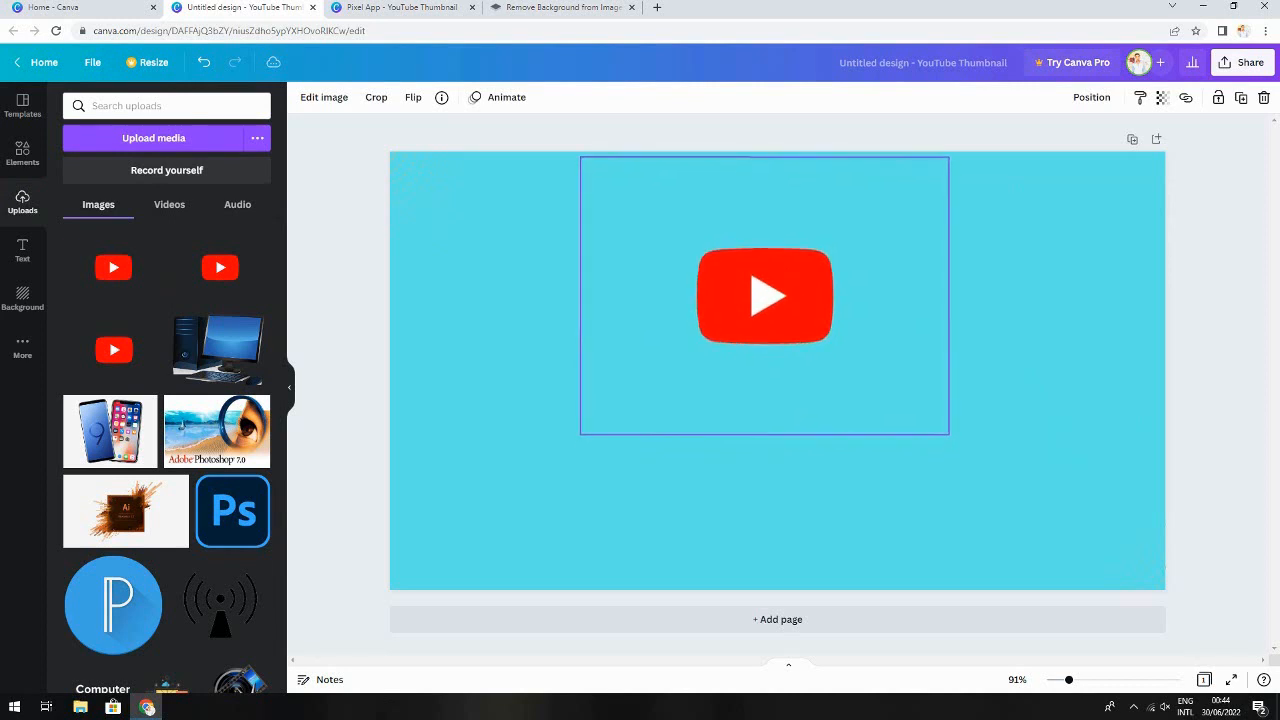
pyautogui.moveTo(949, 434)
pyautogui.mouseDown()
pyautogui.moveTo(920, 414)
pyautogui.moveTo(920, 394)
pyautogui.moveTo(957, 422)
pyautogui.mouseUp()
pyautogui.moveTo(822, 325); pyautogui.dragTo(804, 308)
pyautogui.click(500, 372)
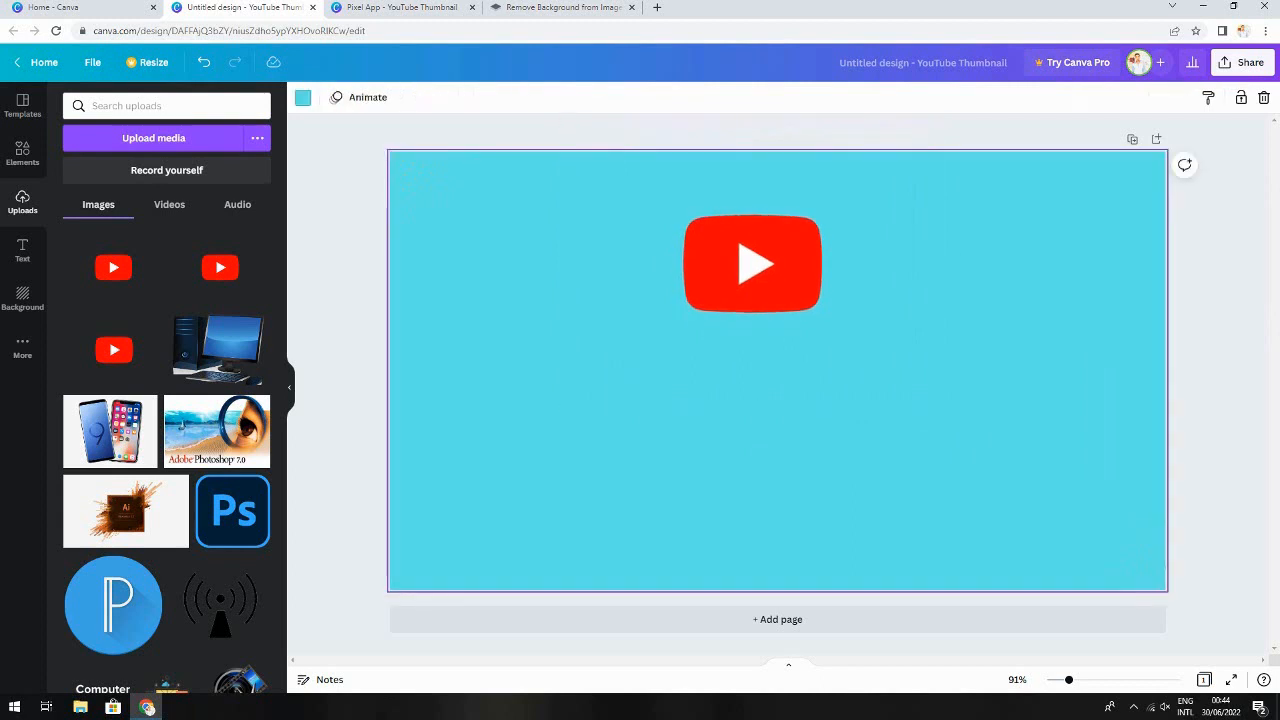
# Add a heading below the logo reading "How to creat thubnail for Youtube"
pyautogui.click(22, 250)
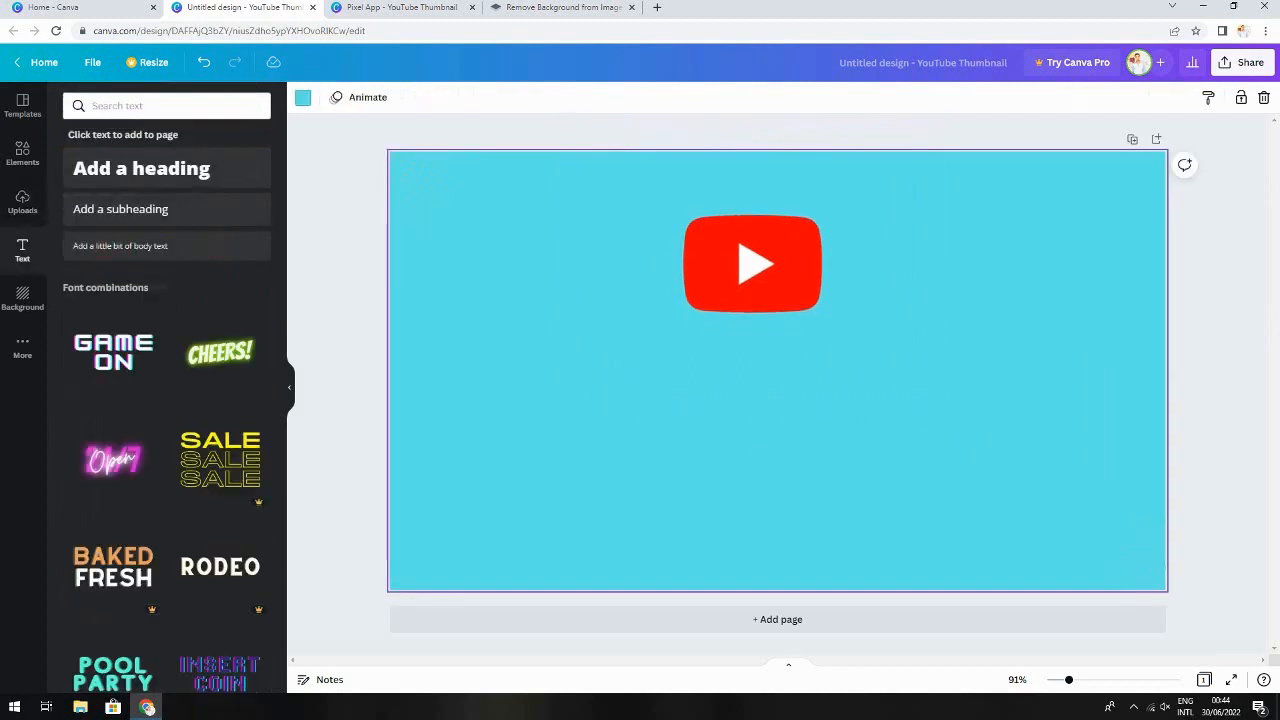
pyautogui.click(141, 168)
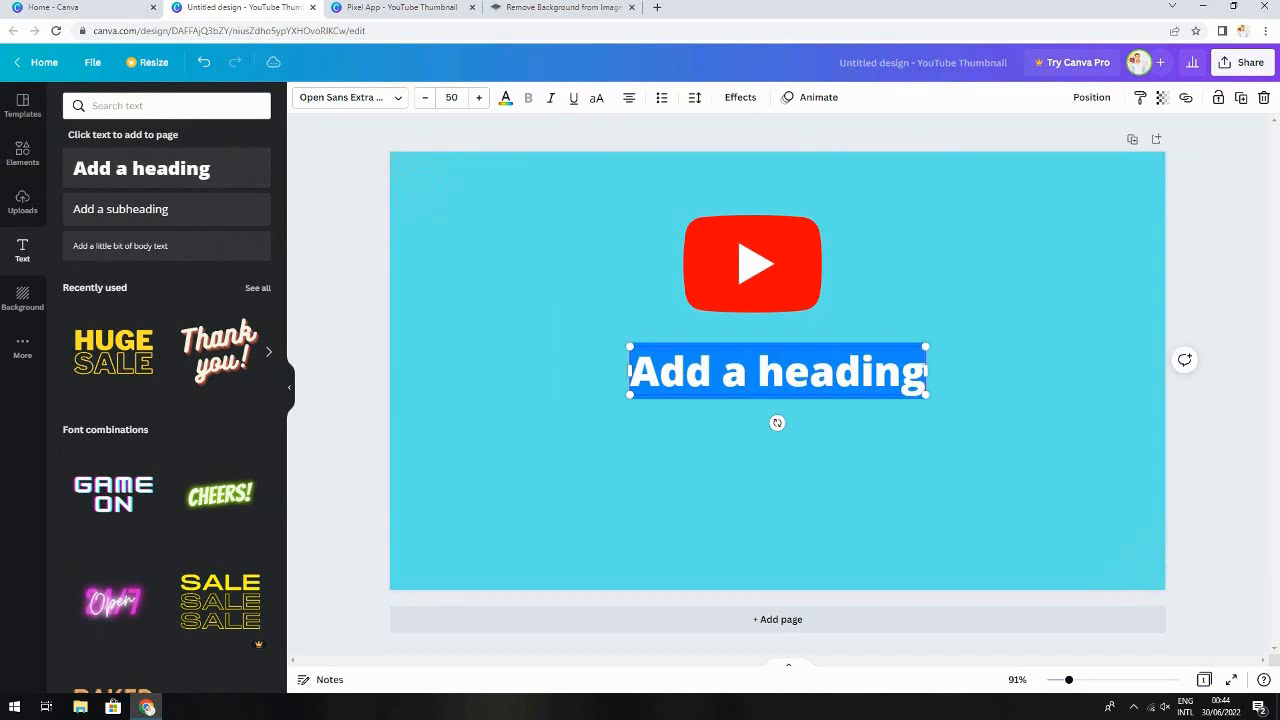
pyautogui.write('How to')
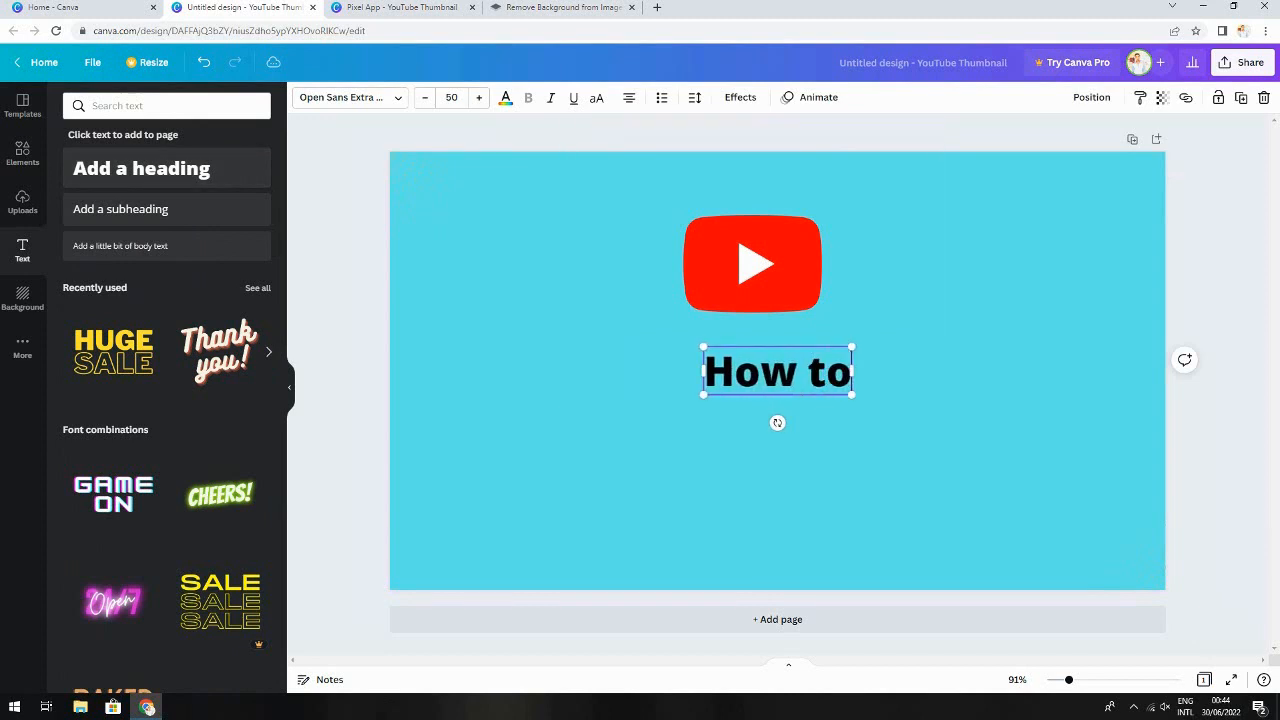
pyautogui.write(' crea')
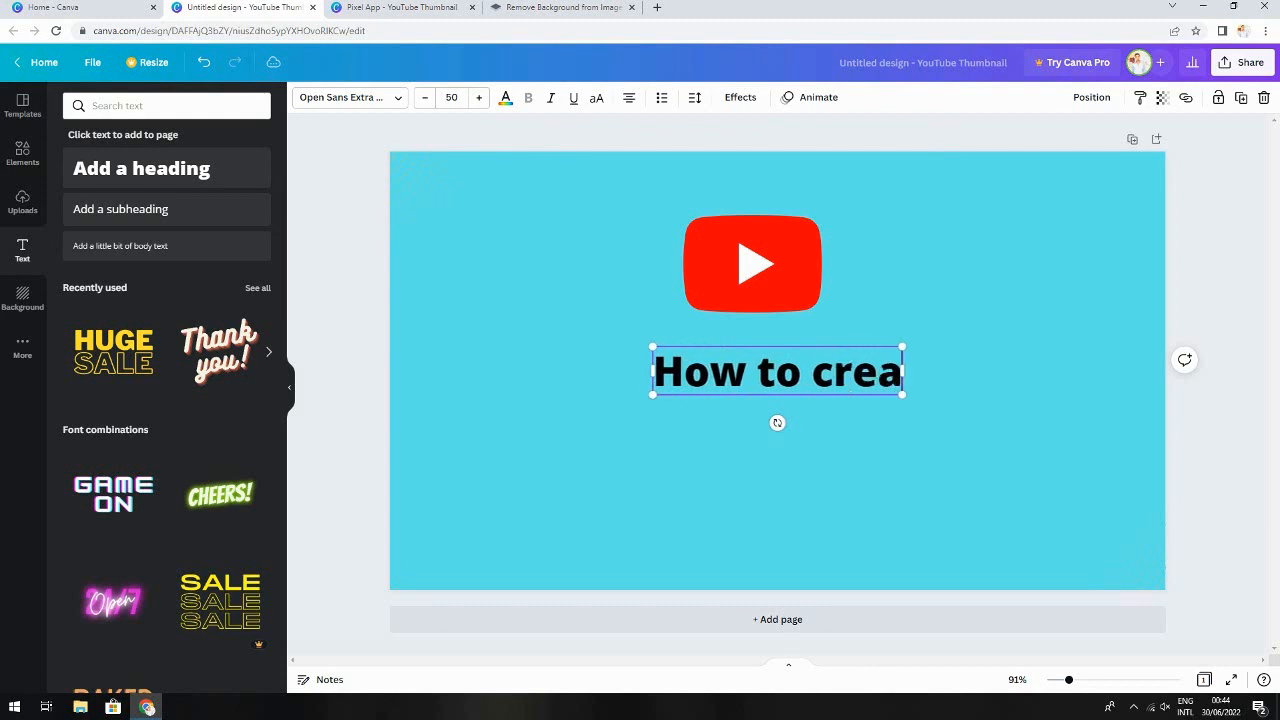
pyautogui.write('t thubnail')
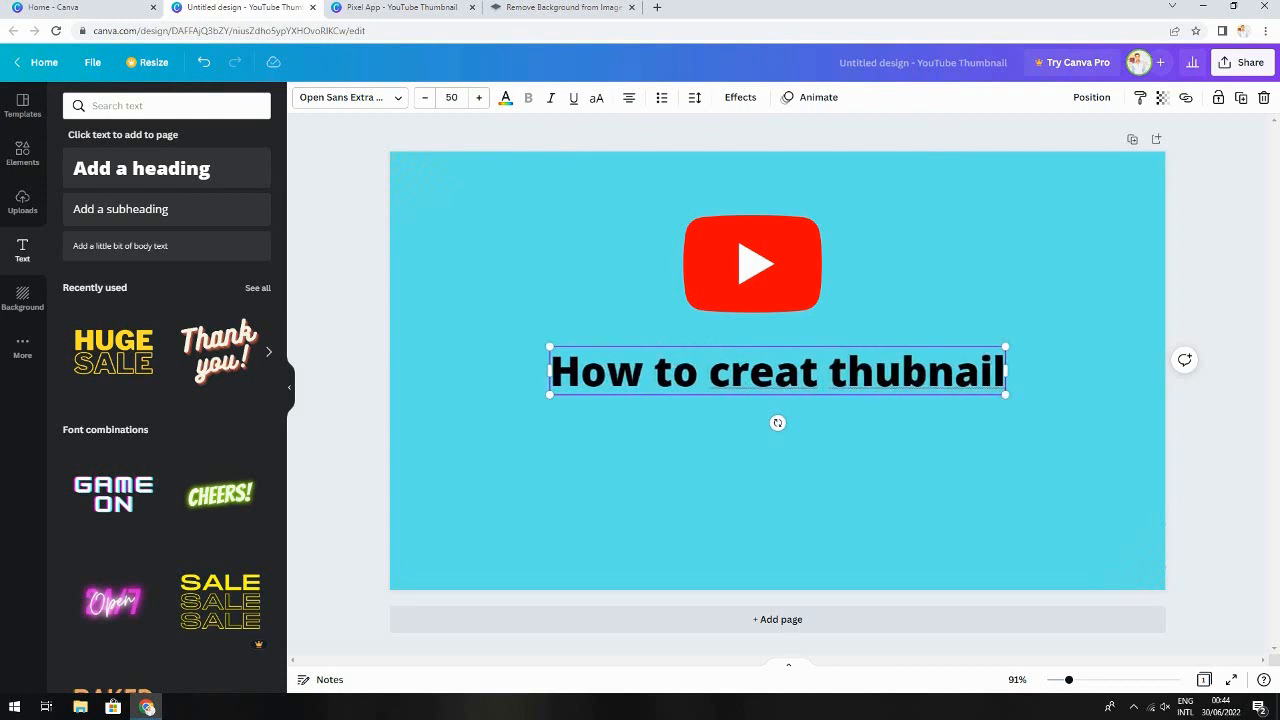
pyautogui.write(' for You')
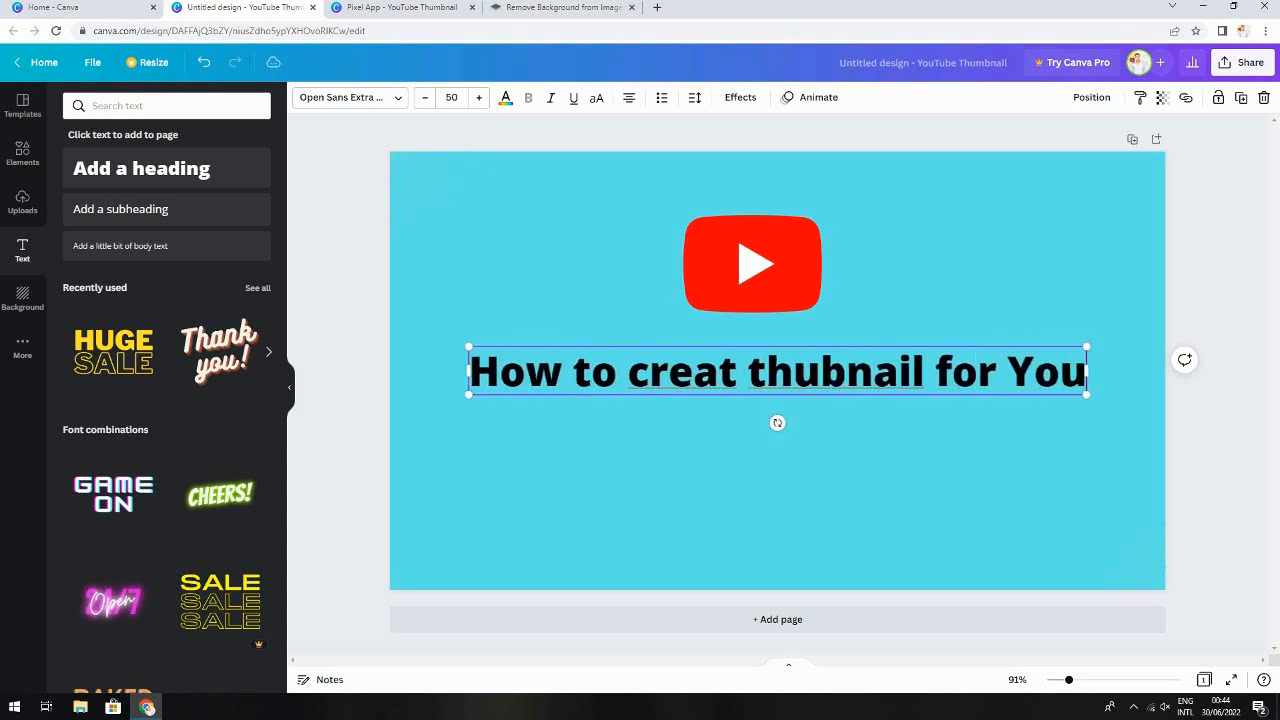
pyautogui.write('tube')
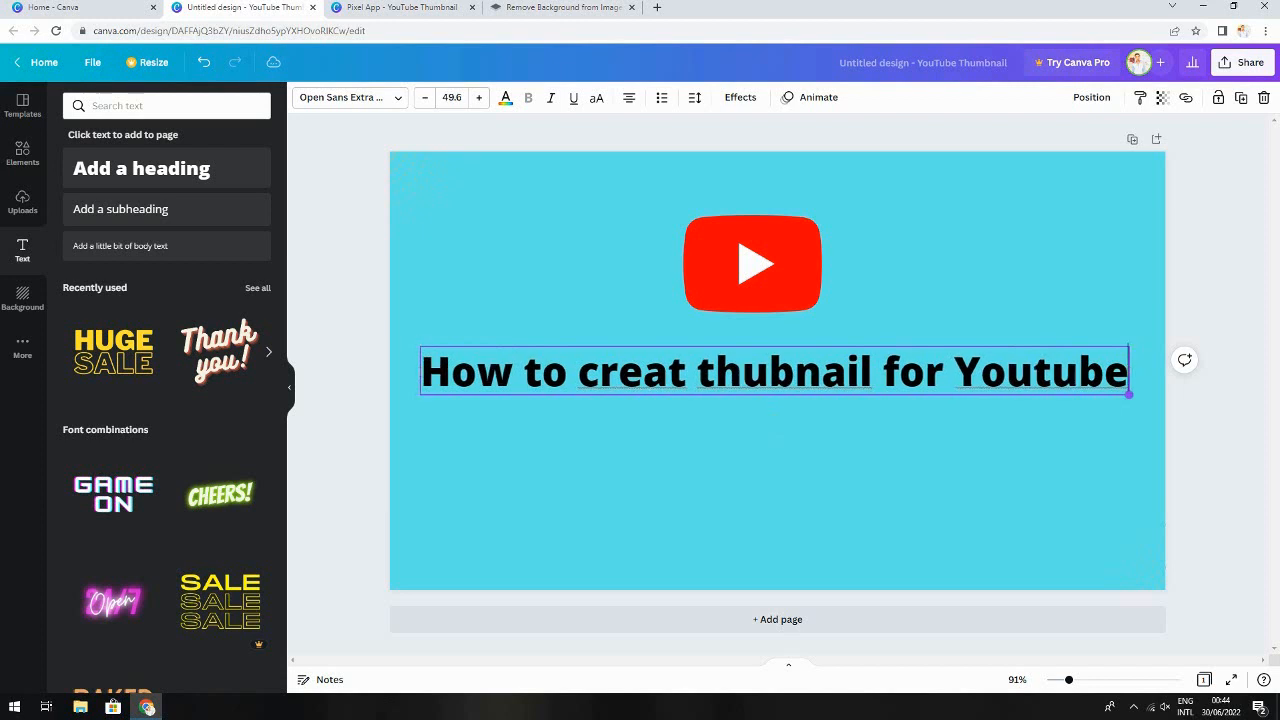
# Narrow the heading box slightly, reducing its font size to about 48.8
pyautogui.moveTo(1136, 395); pyautogui.dragTo(1118, 394)
pyautogui.click(954, 460)
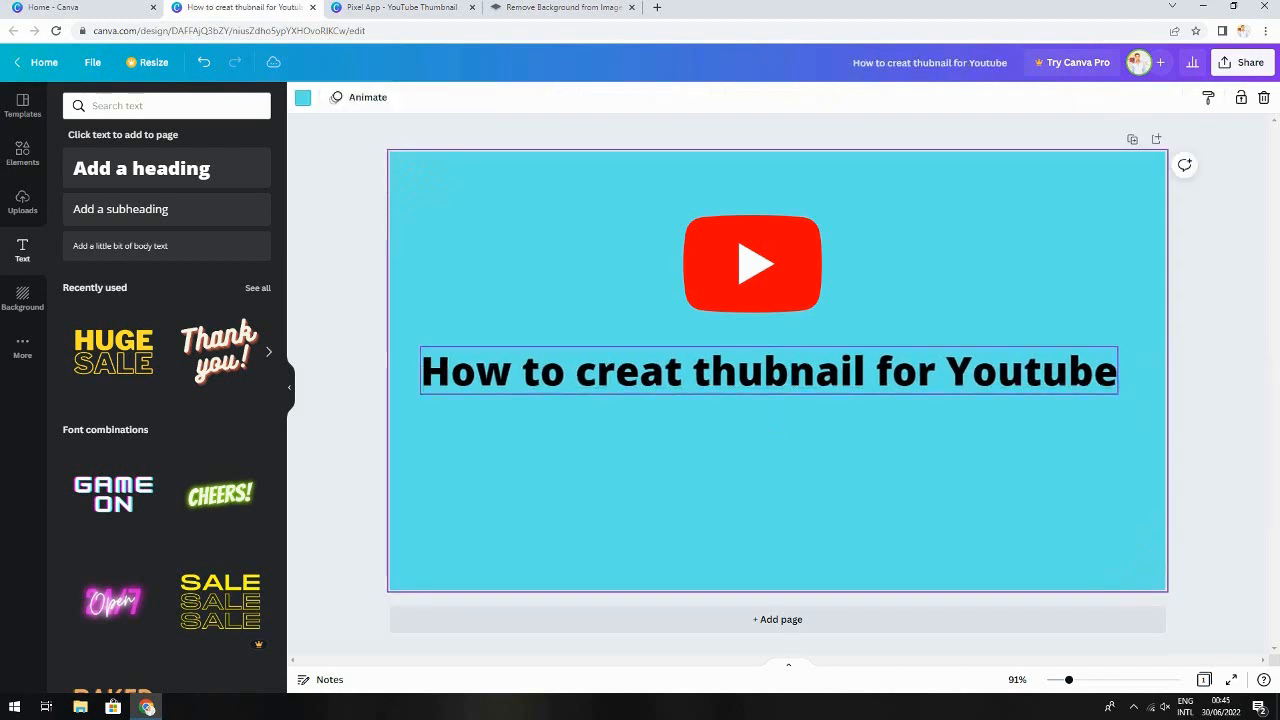
pyautogui.click(769, 372)
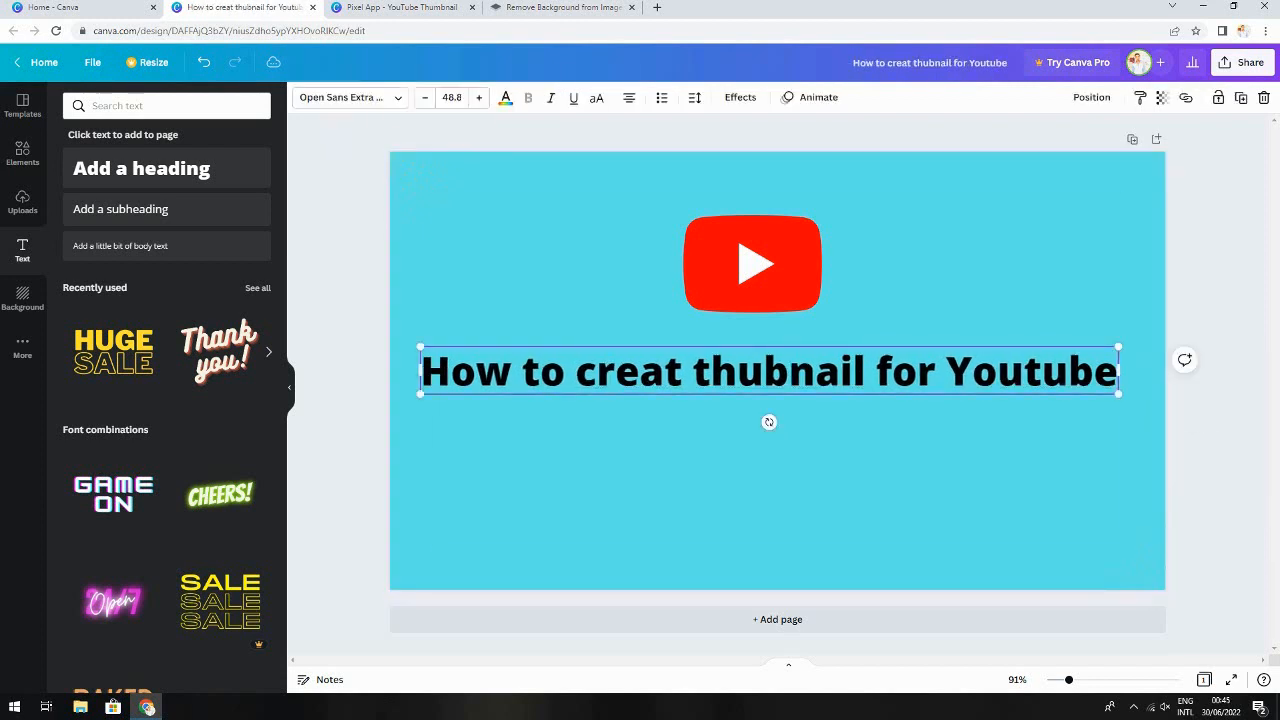
# Change the heading text colour to yellow, after briefly trying red
pyautogui.click(505, 97)
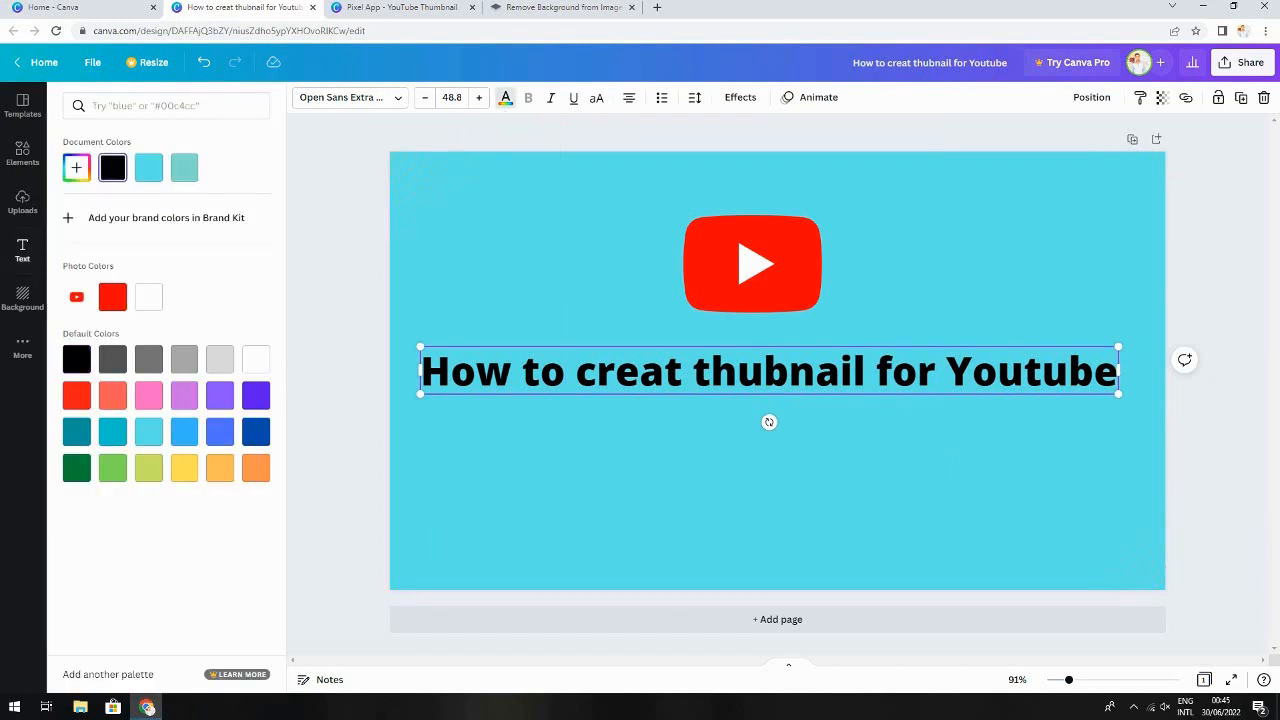
pyautogui.click(615, 370)
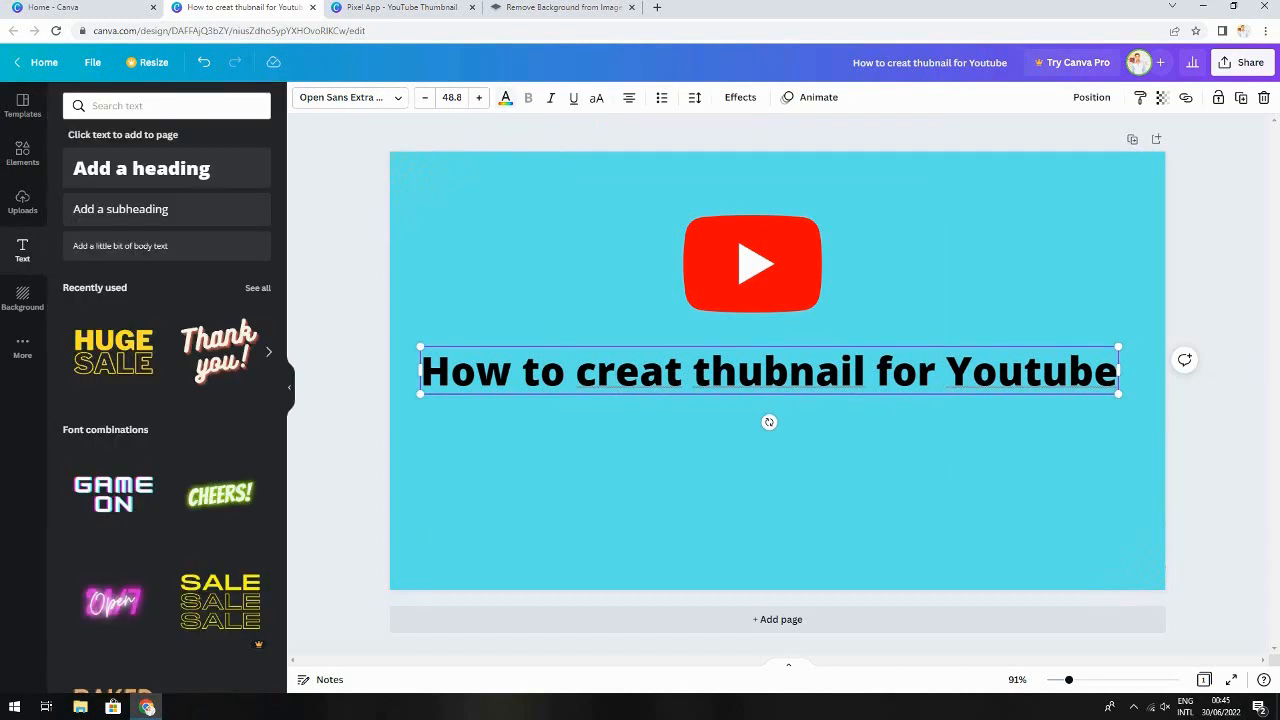
pyautogui.click(505, 97)
pyautogui.click(76, 395)
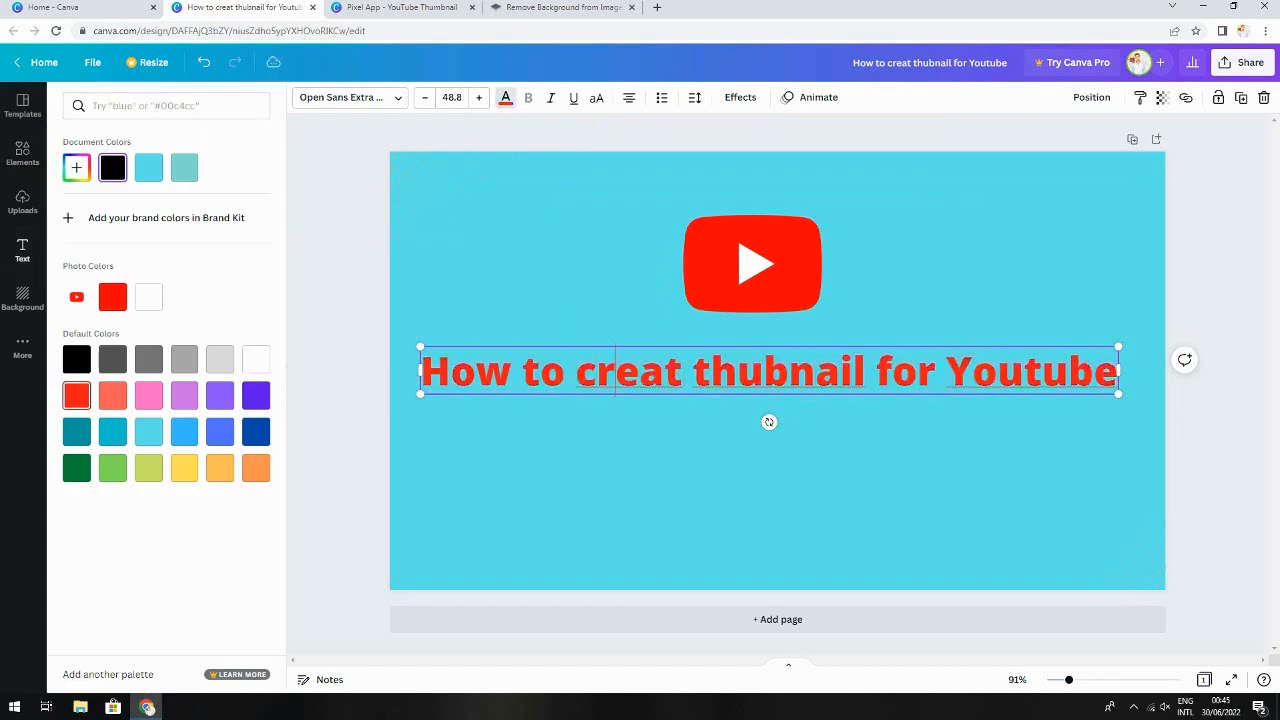
pyautogui.click(184, 468)
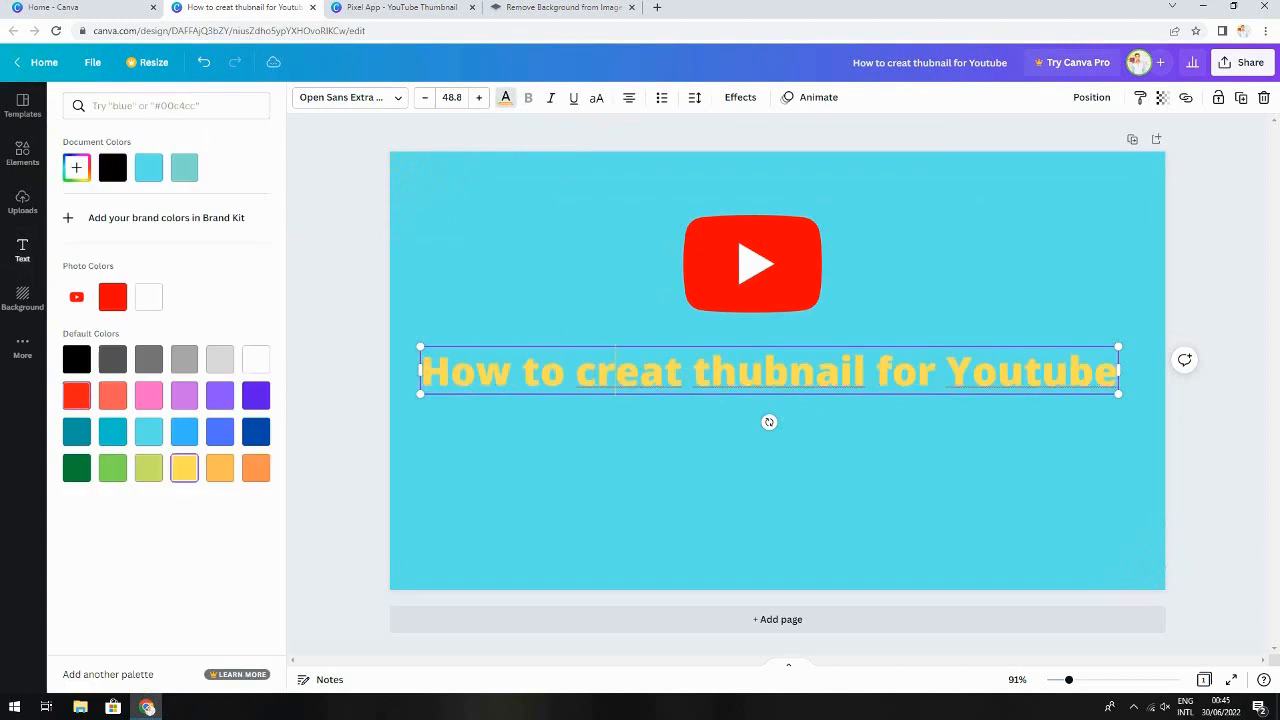
# Change the heading text colour to black, after briefly trying dark grey
pyautogui.click(76, 359)
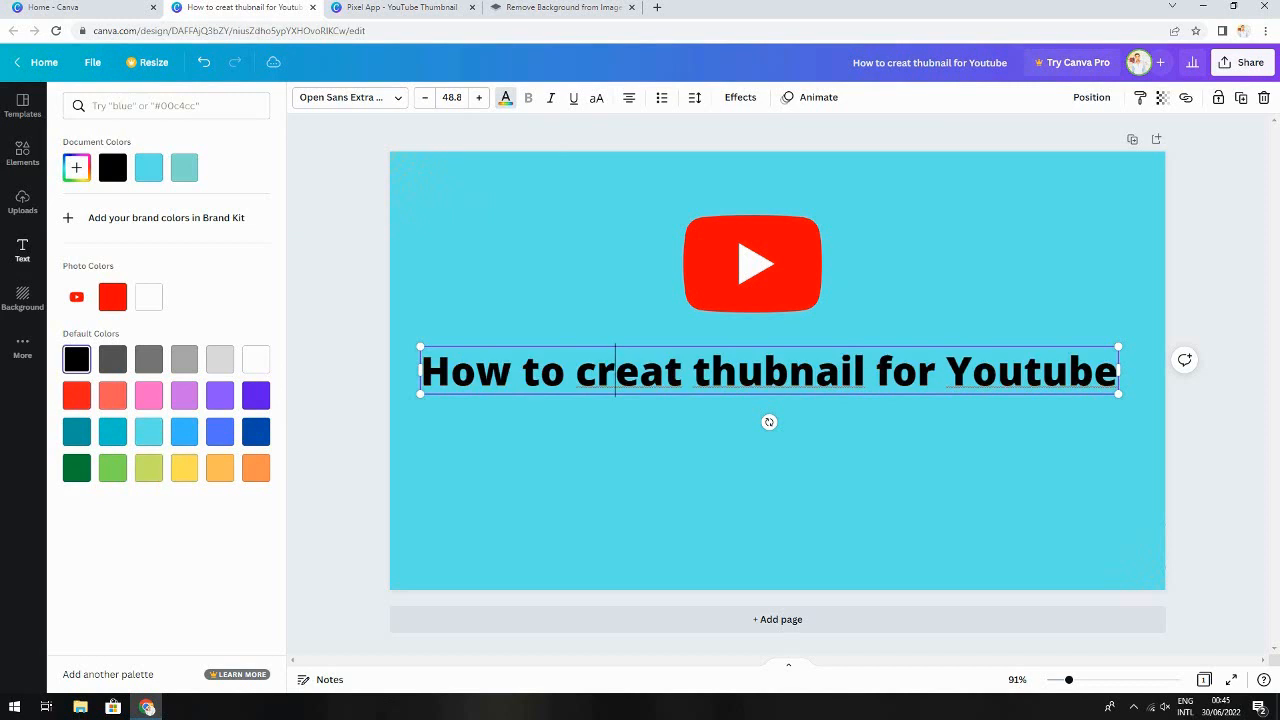
pyautogui.click(148, 359)
pyautogui.click(76, 359)
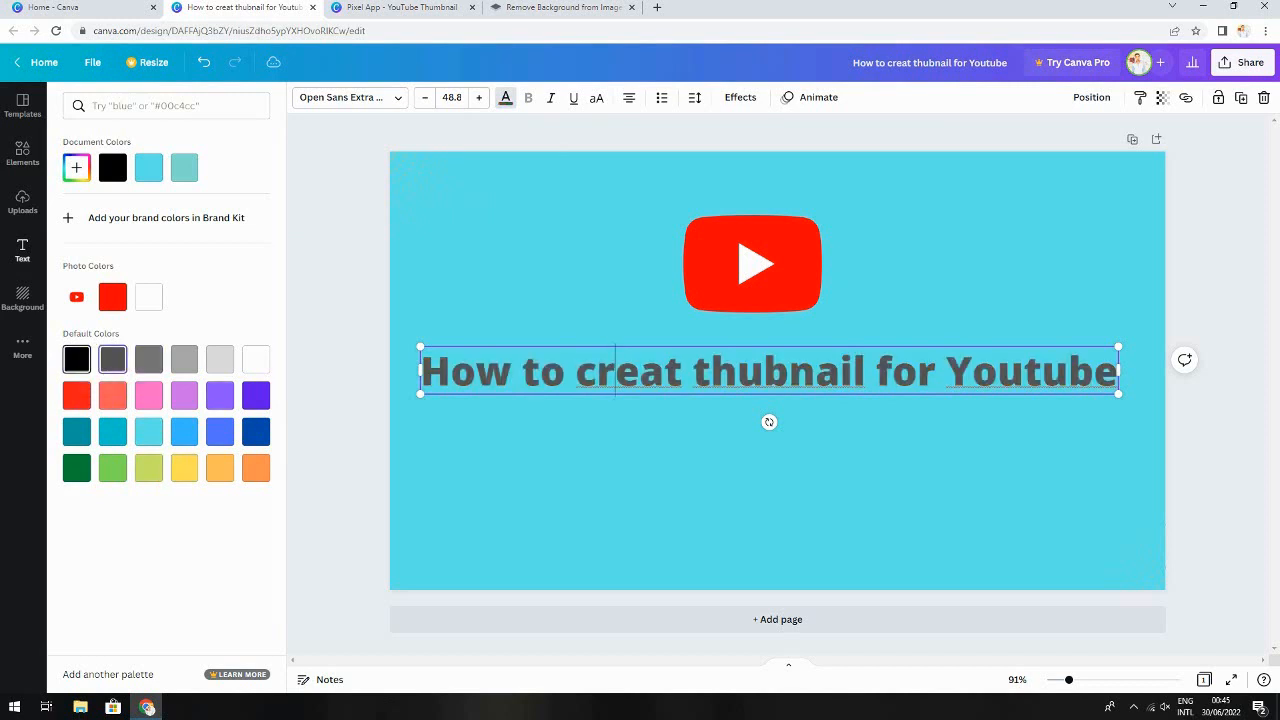
# Narrow the heading box from its left edge and raise the heading's font size to 51
pyautogui.moveTo(420, 394); pyautogui.dragTo(446, 391)
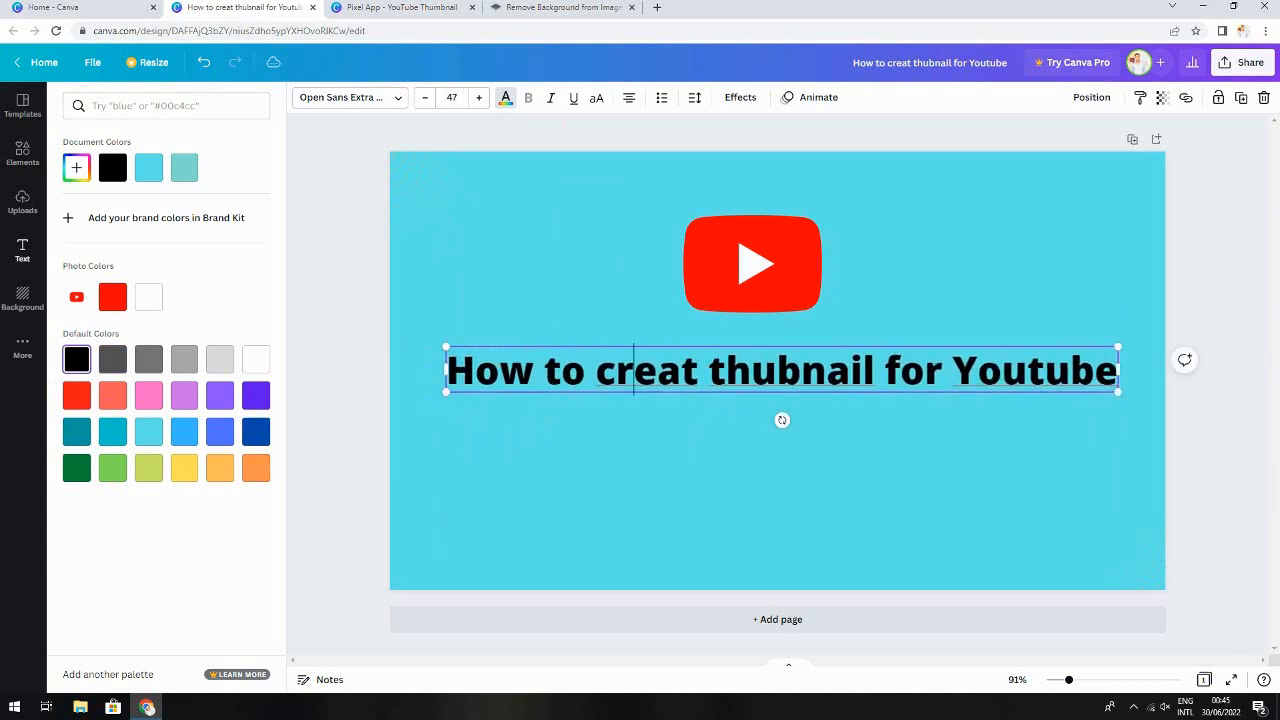
pyautogui.click(479, 97)
pyautogui.click(479, 97)
pyautogui.click(479, 97)
pyautogui.click(479, 97)
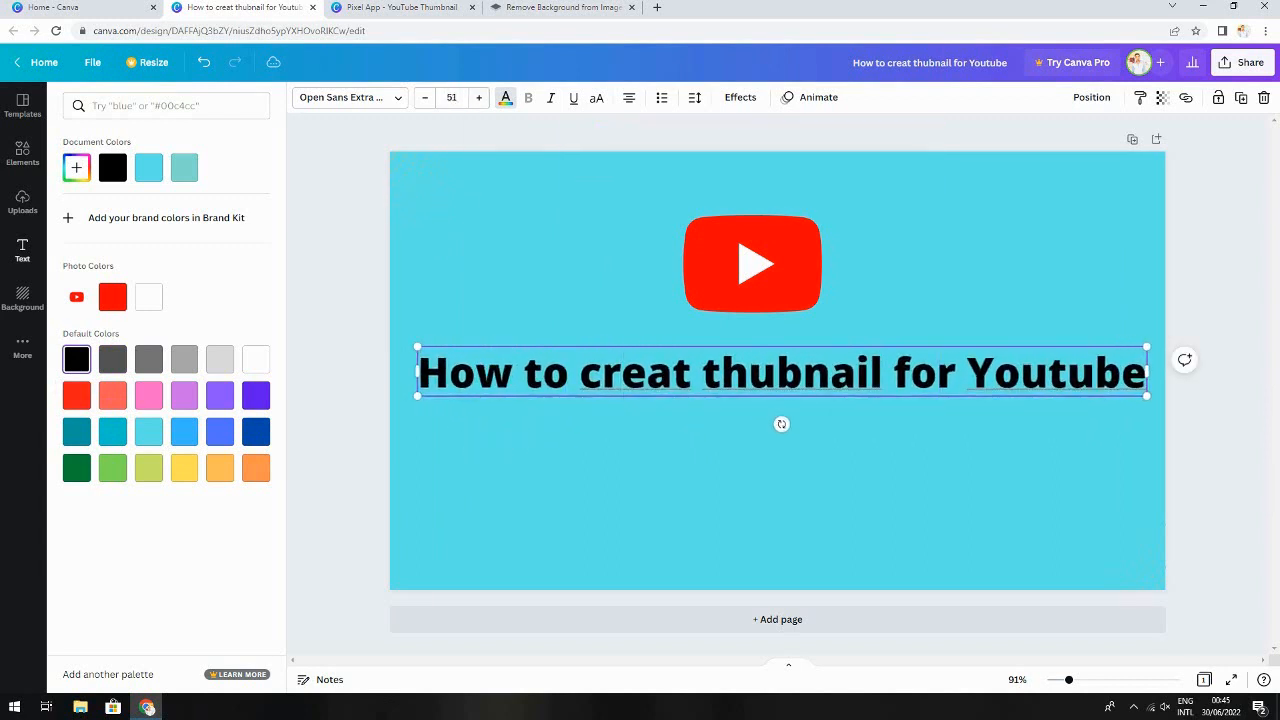
pyautogui.click(661, 97)
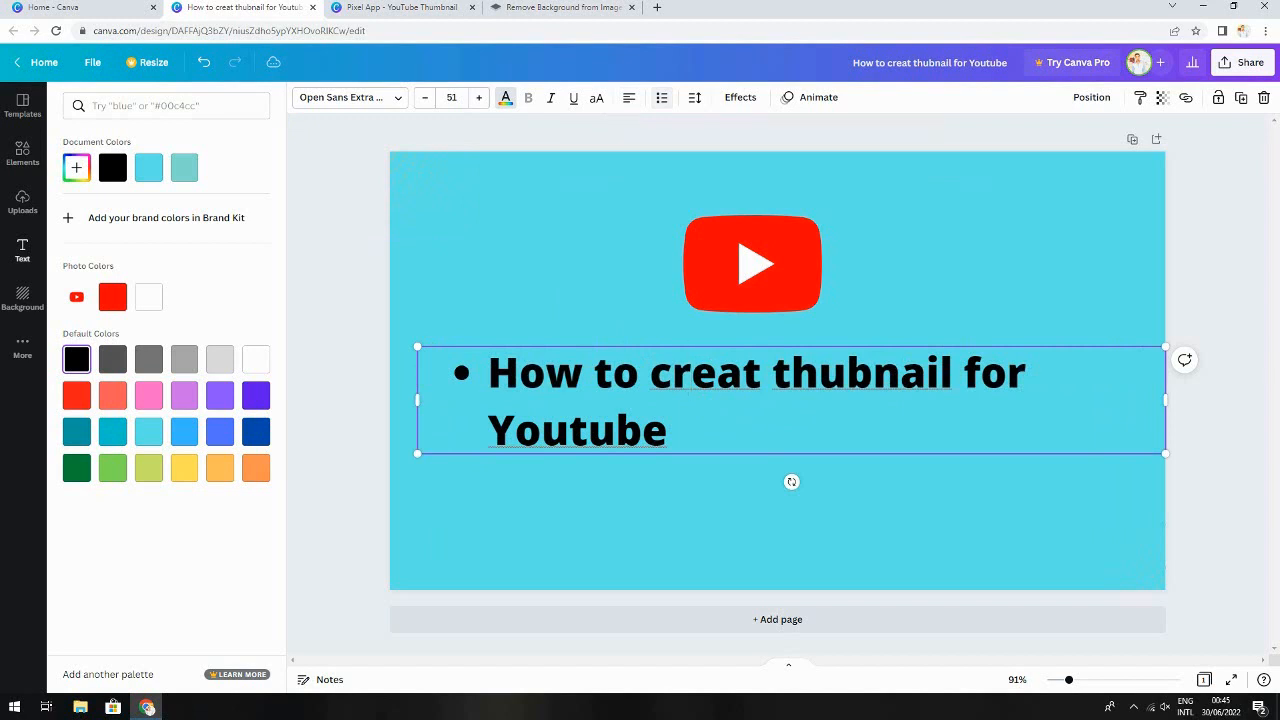
pyautogui.click(661, 97)
pyautogui.click(661, 97)
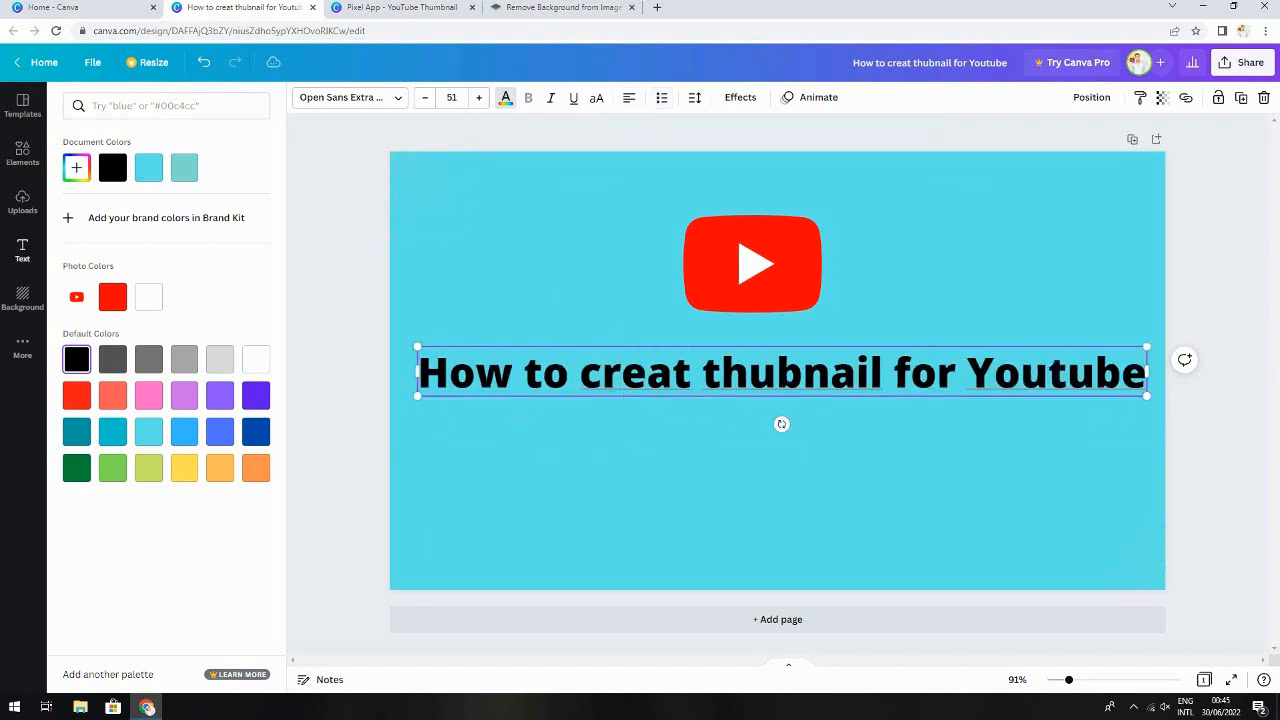
# Browse the text effects and the background image options
pyautogui.click(740, 97)
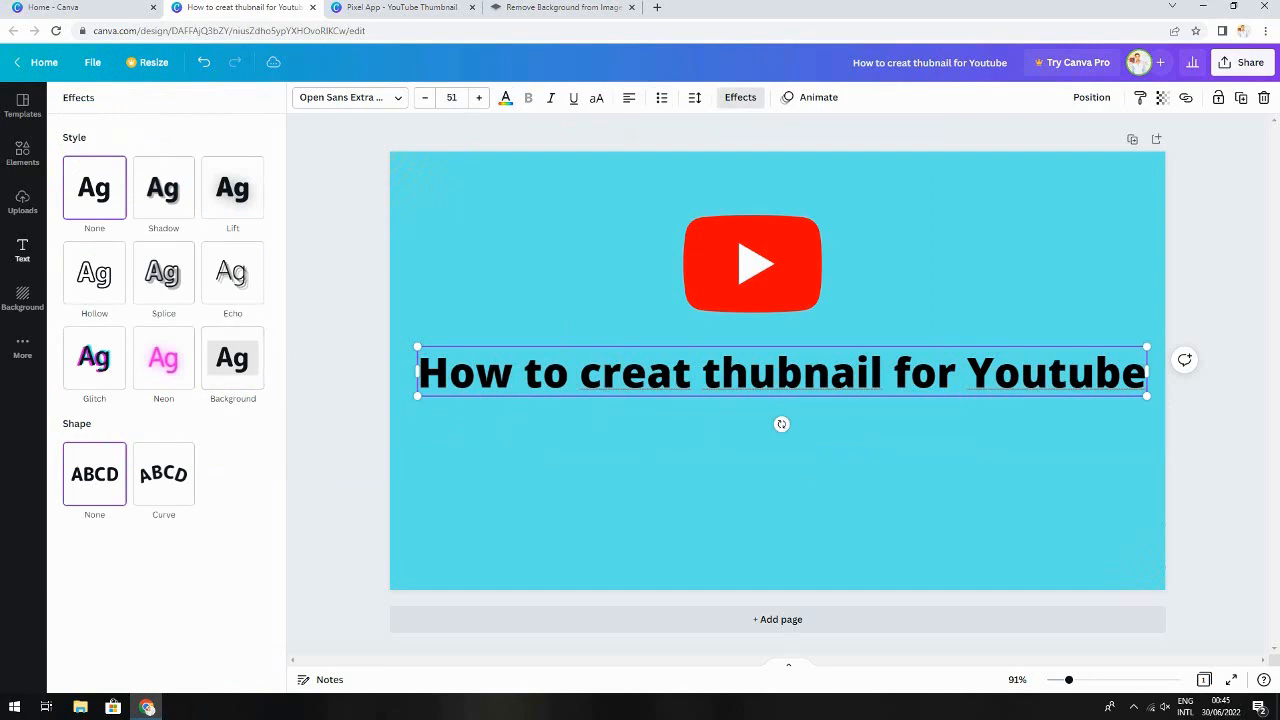
pyautogui.click(22, 250)
pyautogui.click(22, 298)
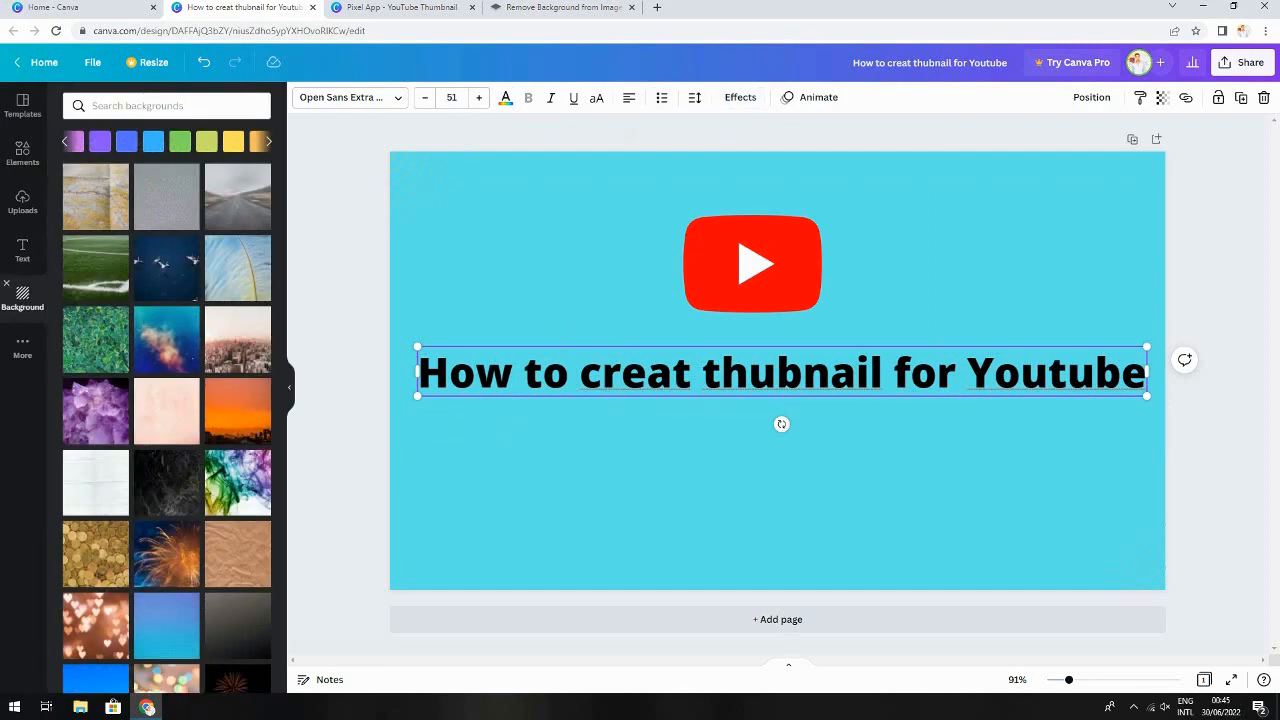
pyautogui.scroll(-6, 167, 545)
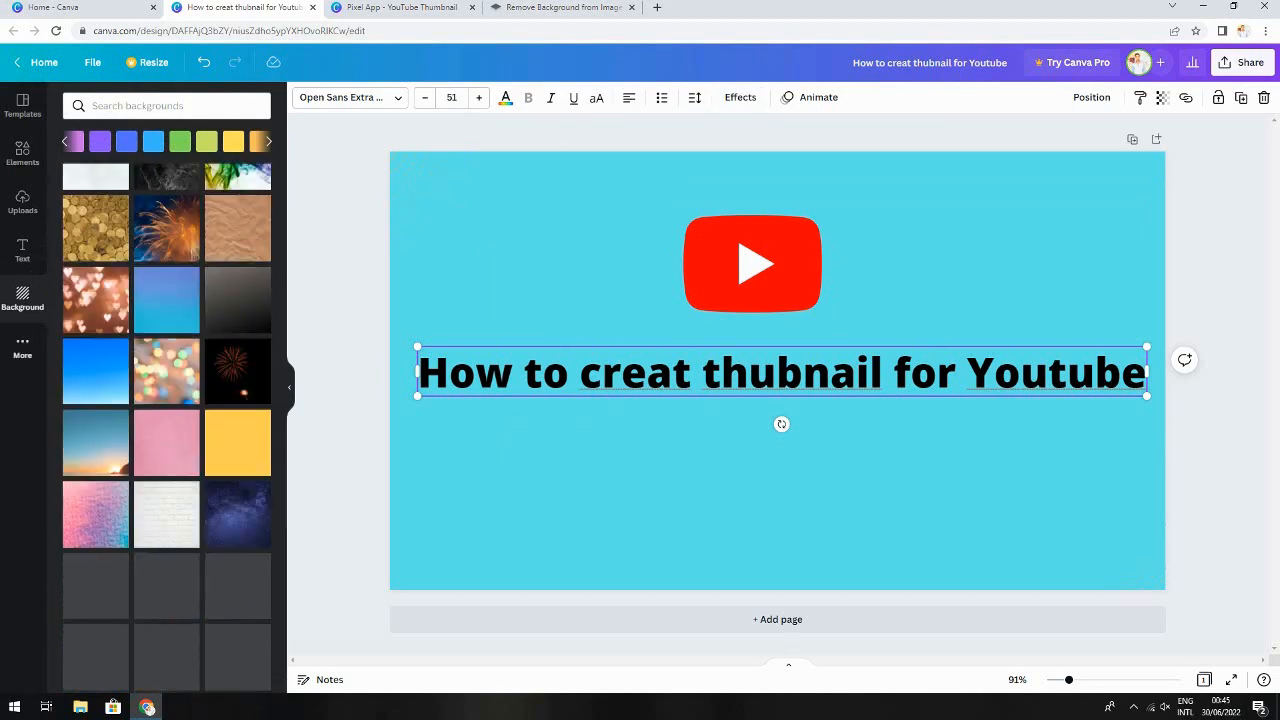
# Browse the Elements library and add a dotted corner decoration graphic to the canvas
pyautogui.click(22, 153)
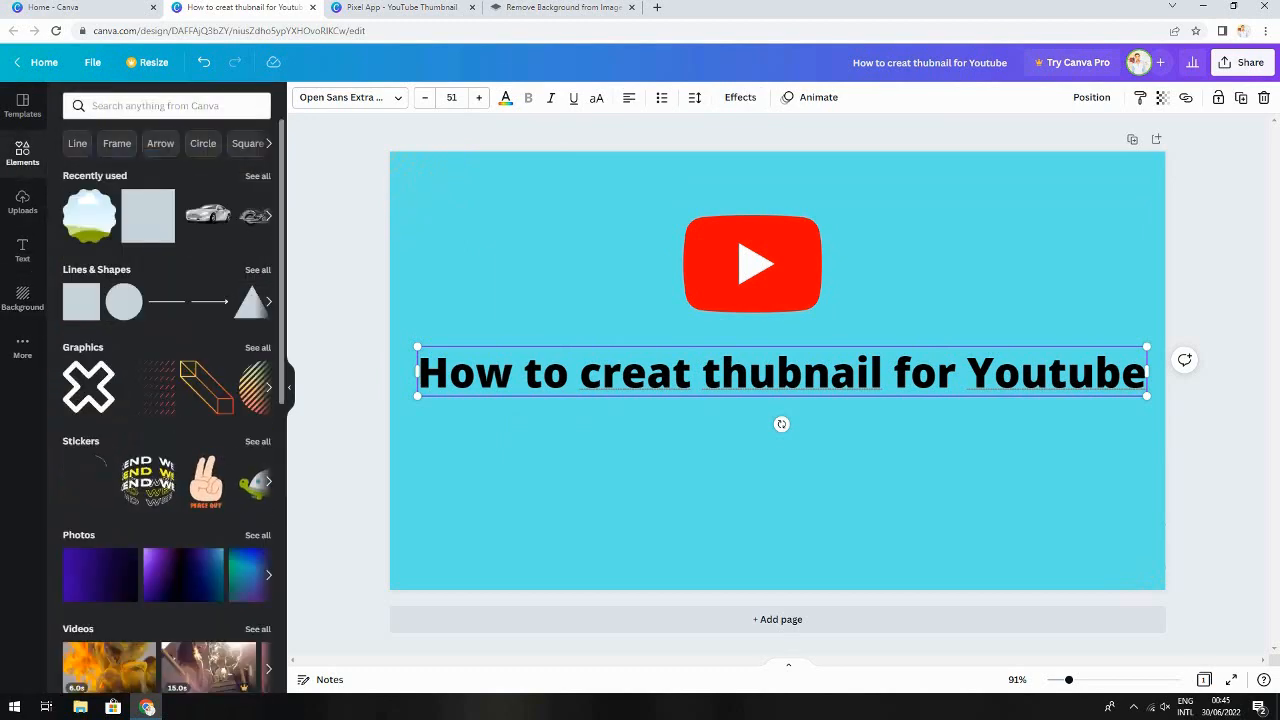
pyautogui.scroll(-3, 167, 400)
pyautogui.scroll(3, 167, 400)
pyautogui.scroll(-5, 167, 400)
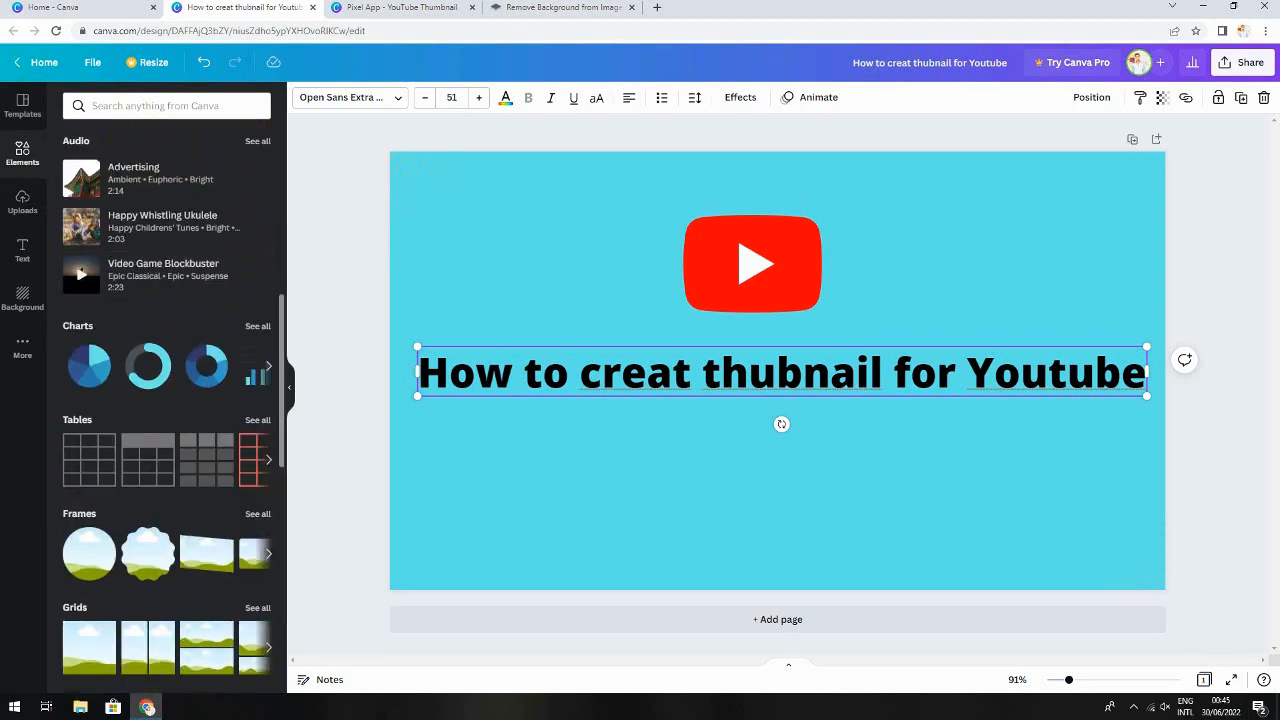
pyautogui.scroll(-10, 167, 400)
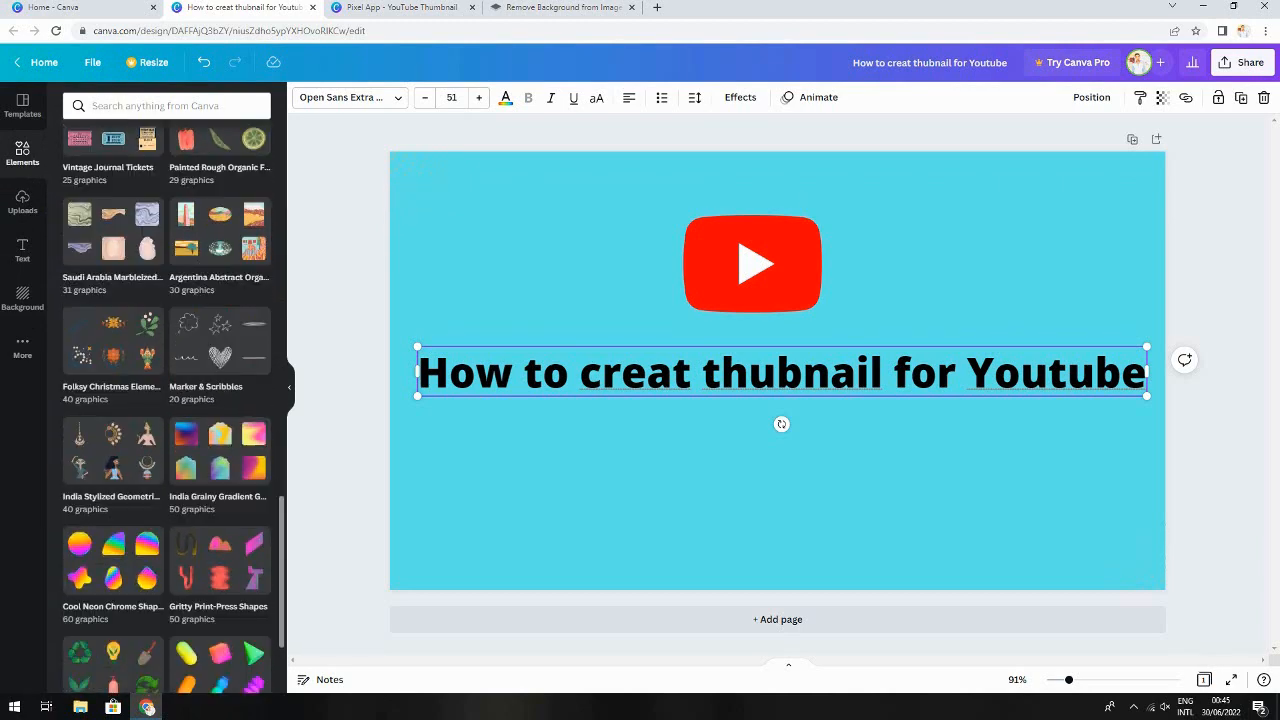
pyautogui.scroll(-6, 167, 400)
pyautogui.scroll(15, 167, 400)
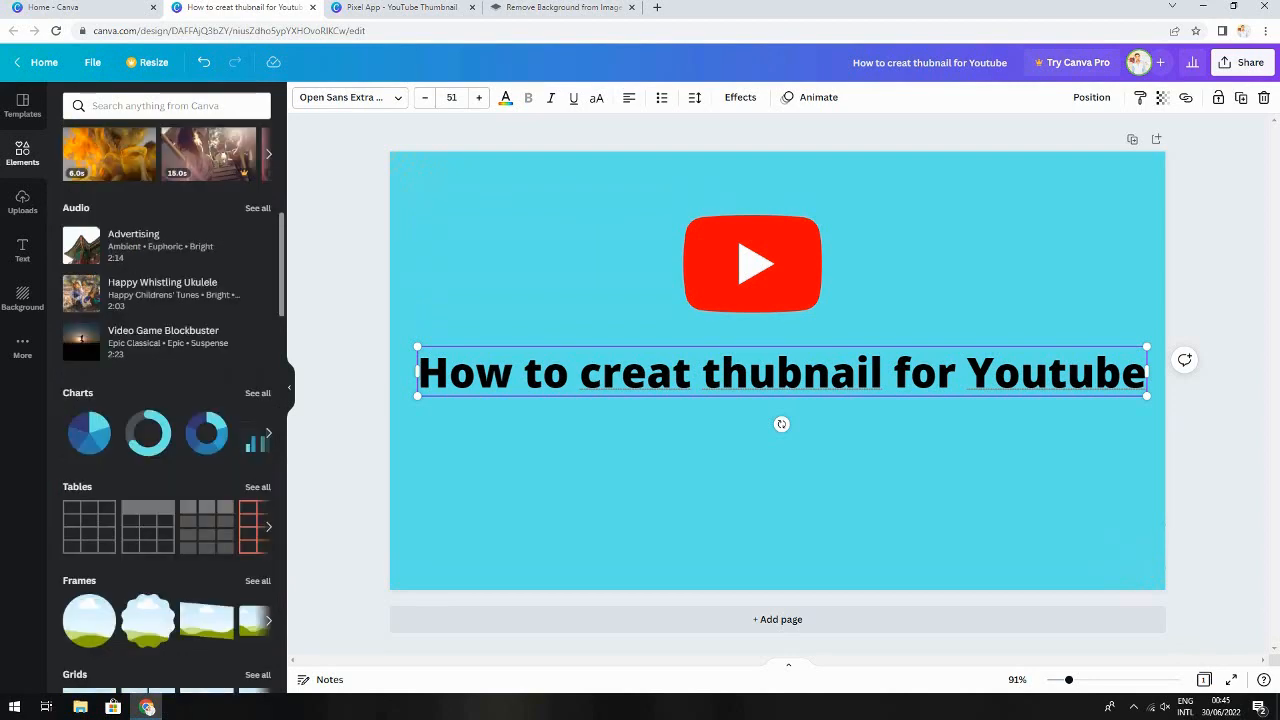
pyautogui.scroll(5, 167, 400)
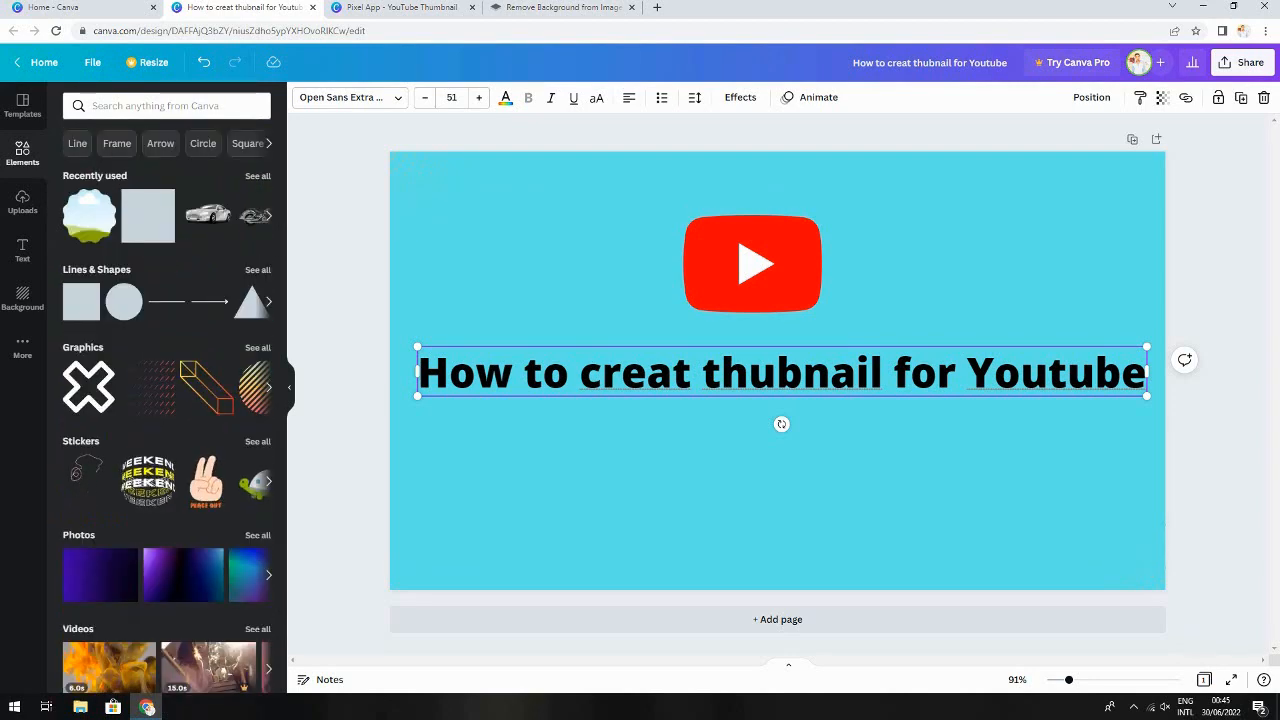
pyautogui.click(428, 186)
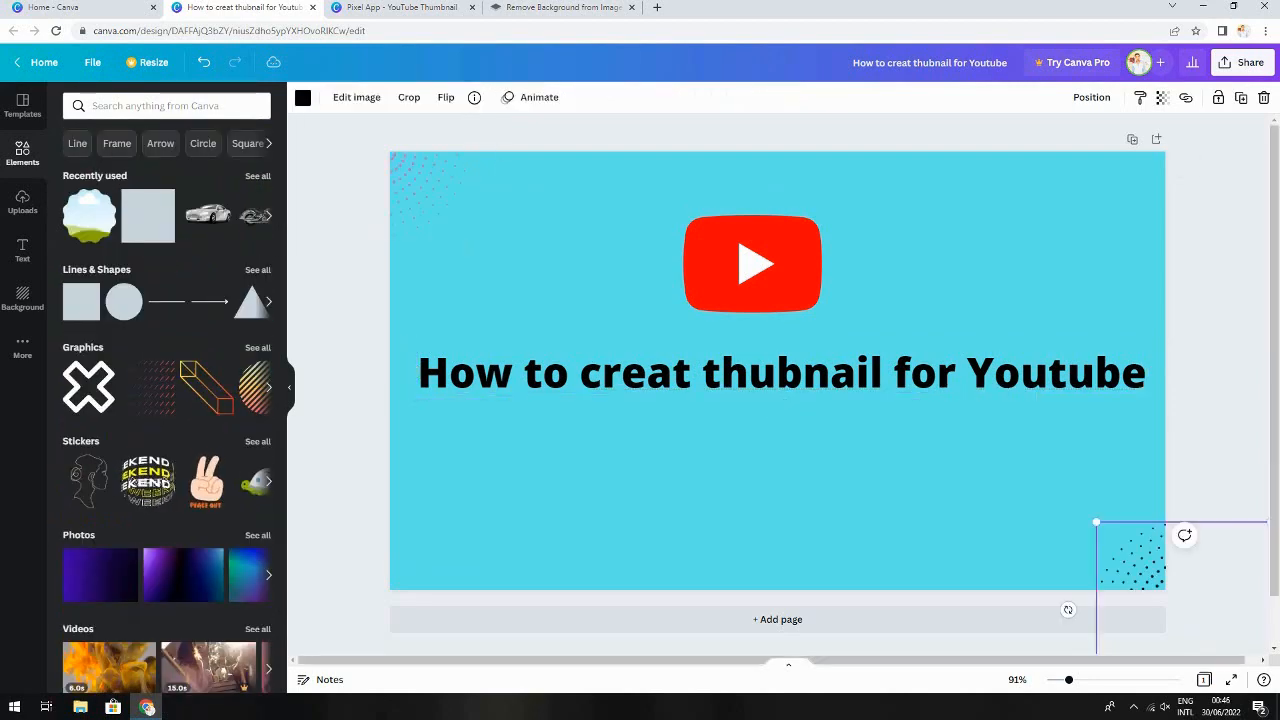
pyautogui.click(930, 470)
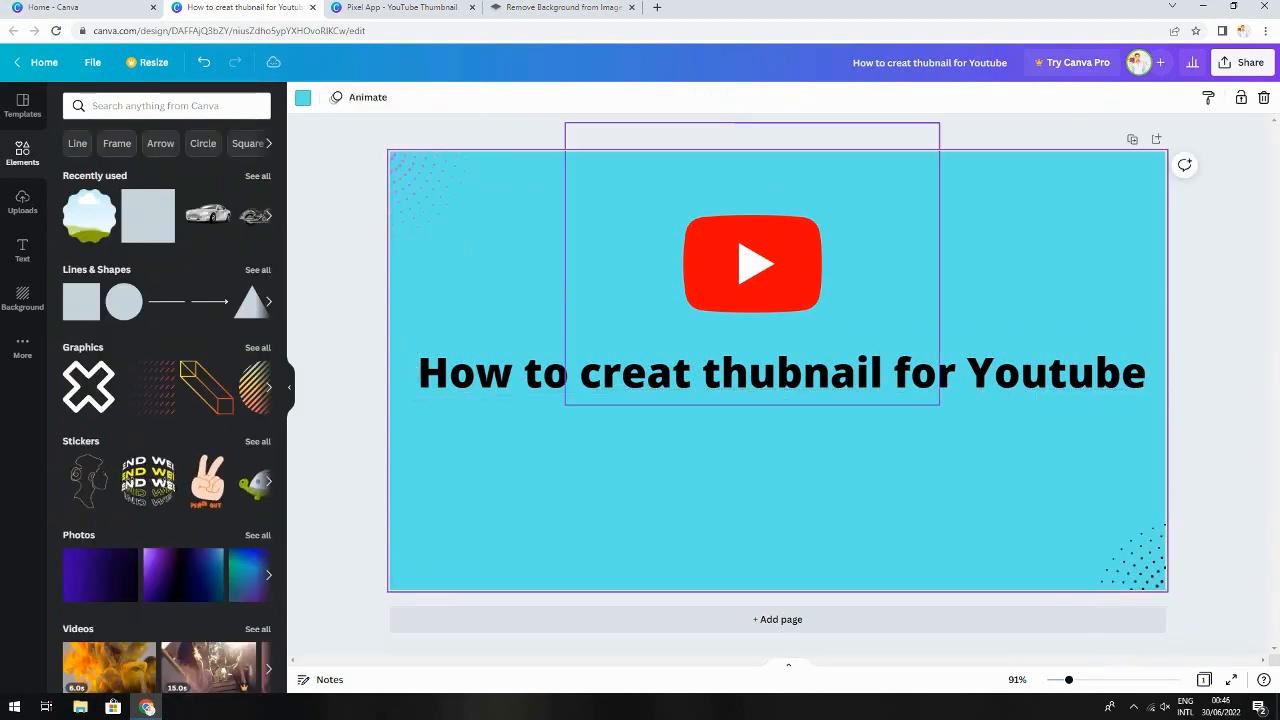
# Move the YouTube logo slightly higher toward the top of the canvas
pyautogui.moveTo(752, 264); pyautogui.dragTo(768, 260)
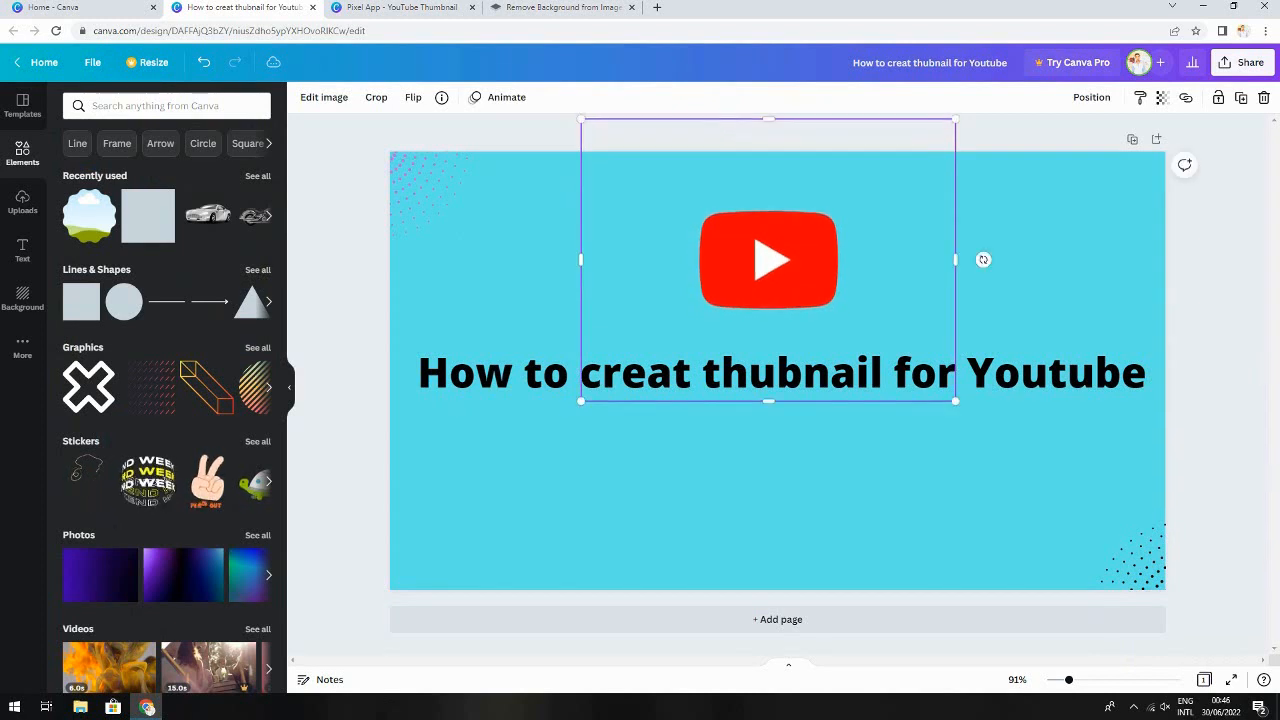
pyautogui.click(727, 480)
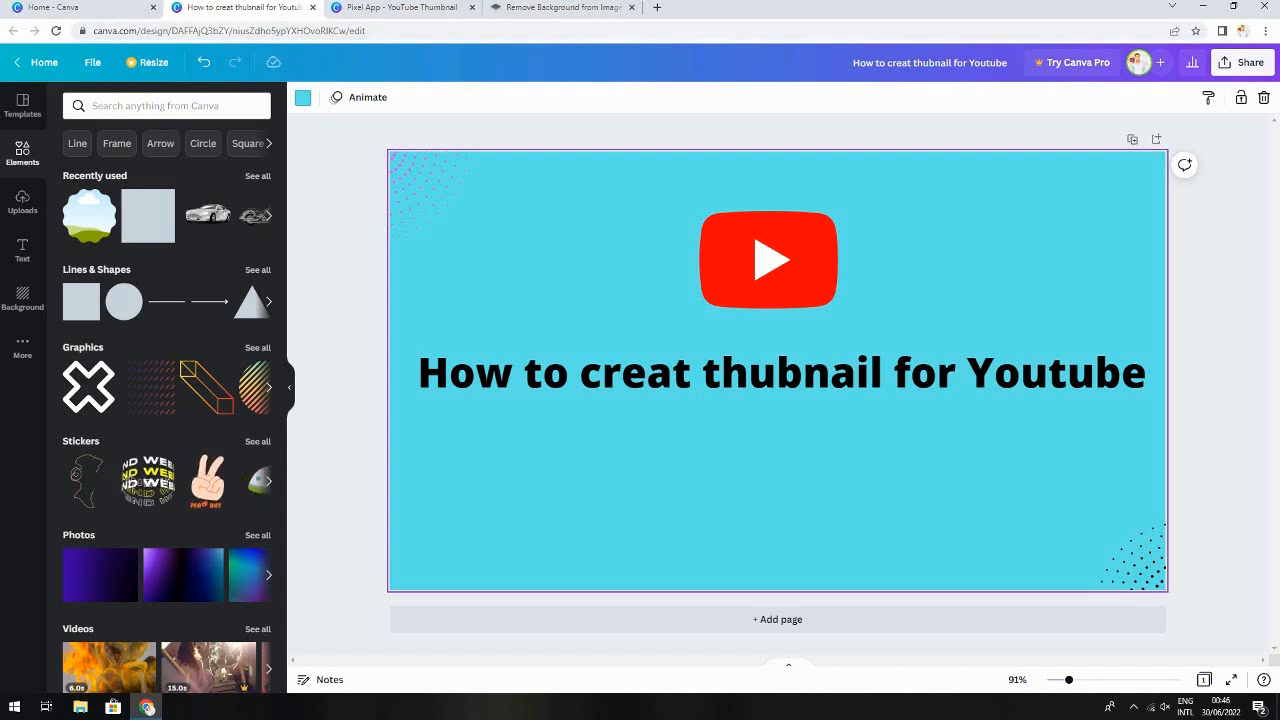
pyautogui.moveTo(768, 260); pyautogui.dragTo(741, 237)
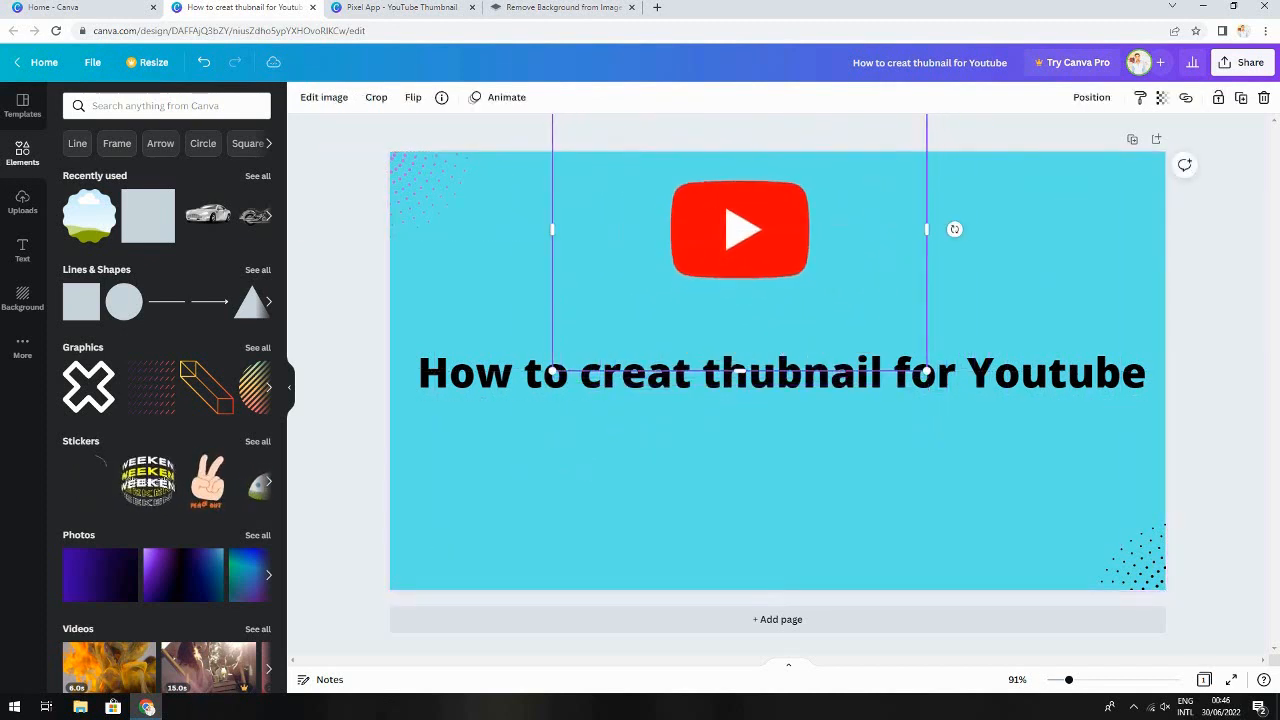
# In the remove.bg tab, upload the stock-photo-man image and download the background-removed result
pyautogui.click(560, 7)
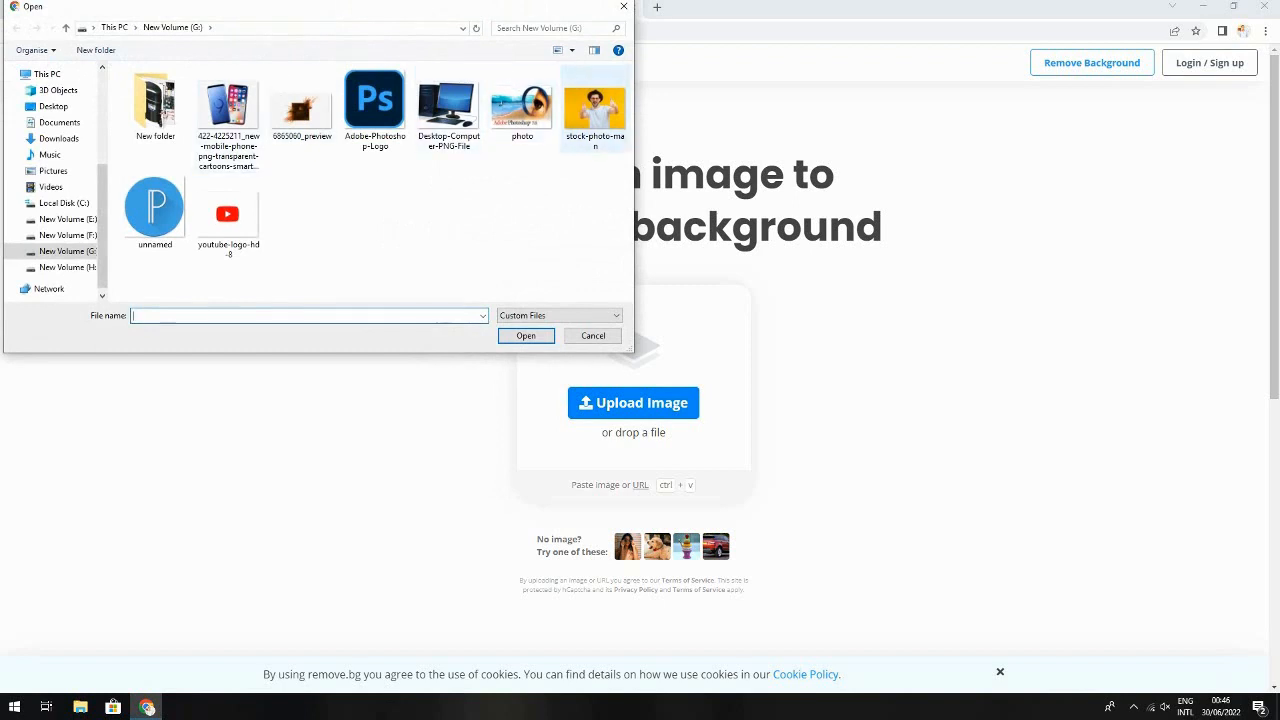
pyautogui.click(594, 110)
pyautogui.click(526, 335)
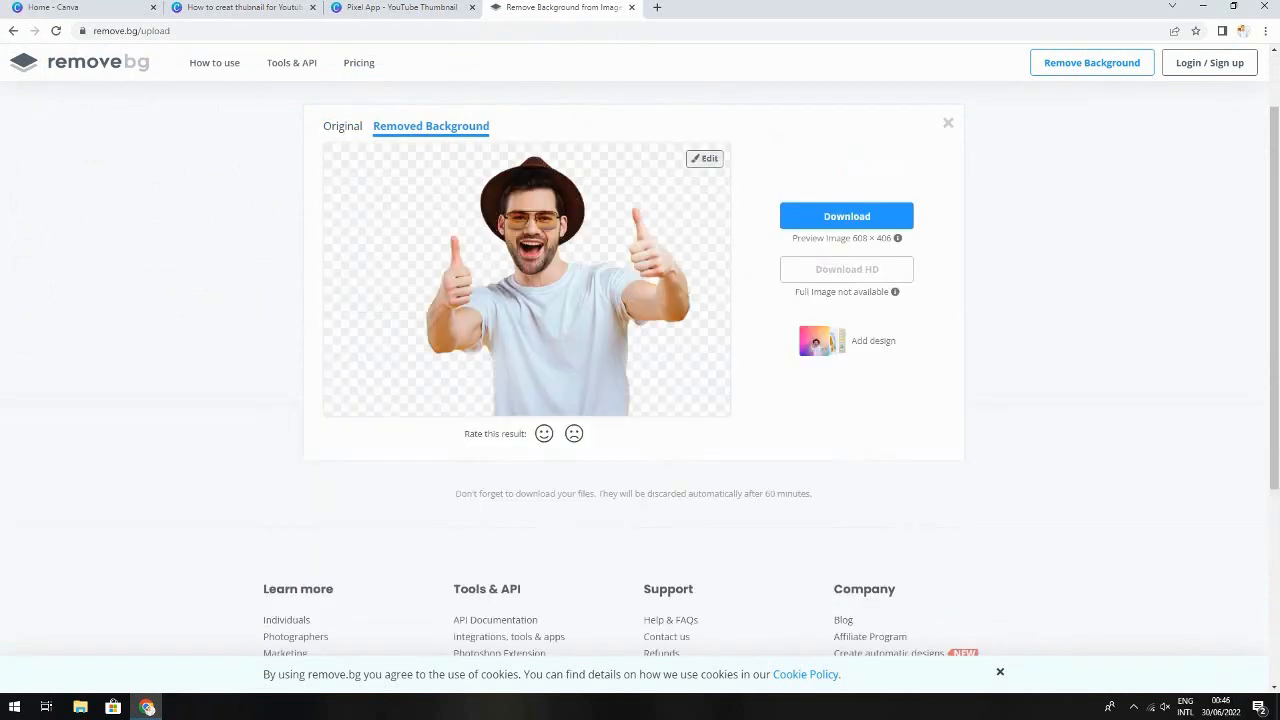
pyautogui.click(846, 216)
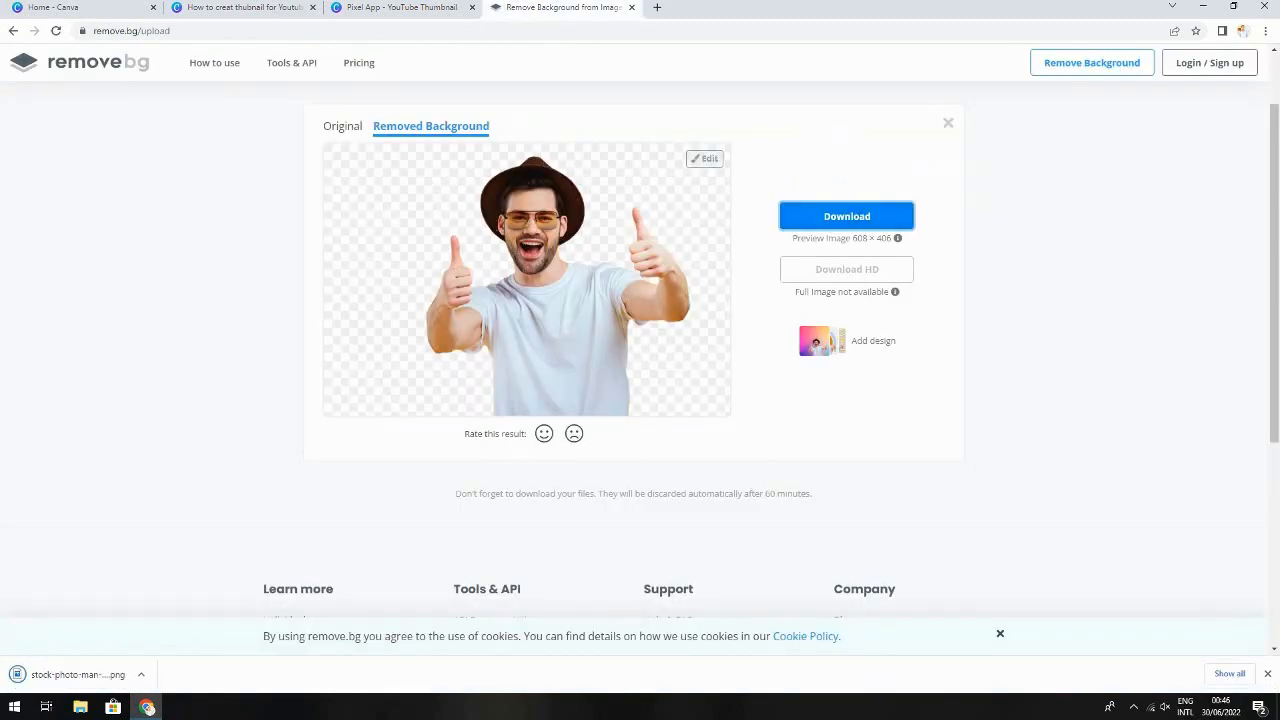
# Back in the Canva design, upload stock-photo-man-removebg-preview from the Downloads folder
pyautogui.click(60, 7)
pyautogui.click(200, 7)
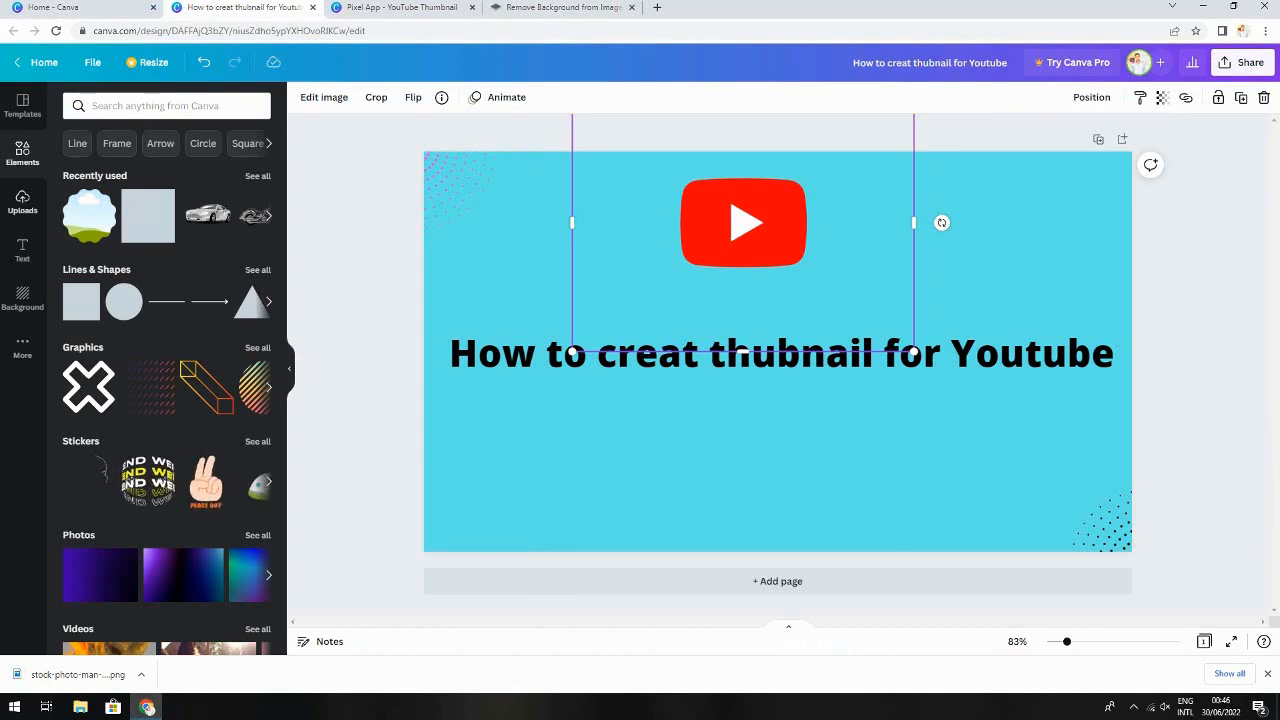
pyautogui.click(22, 203)
pyautogui.click(153, 138)
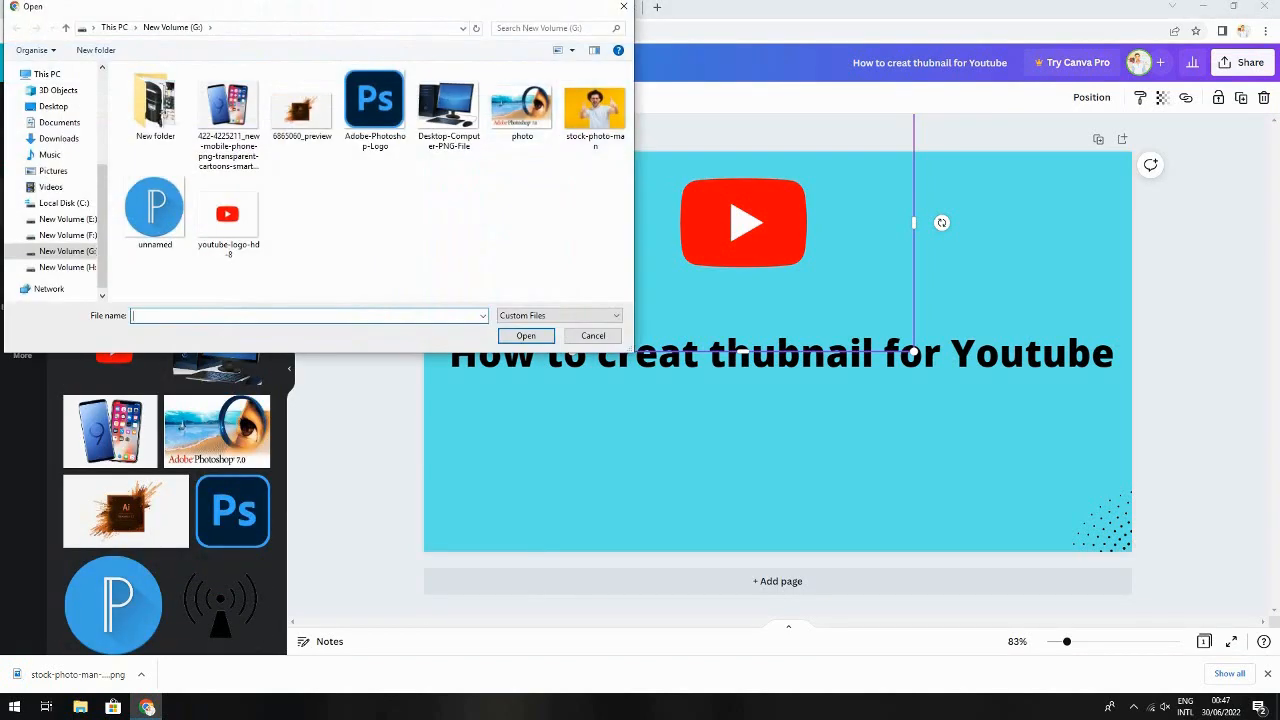
pyautogui.click(58, 138)
pyautogui.click(228, 112)
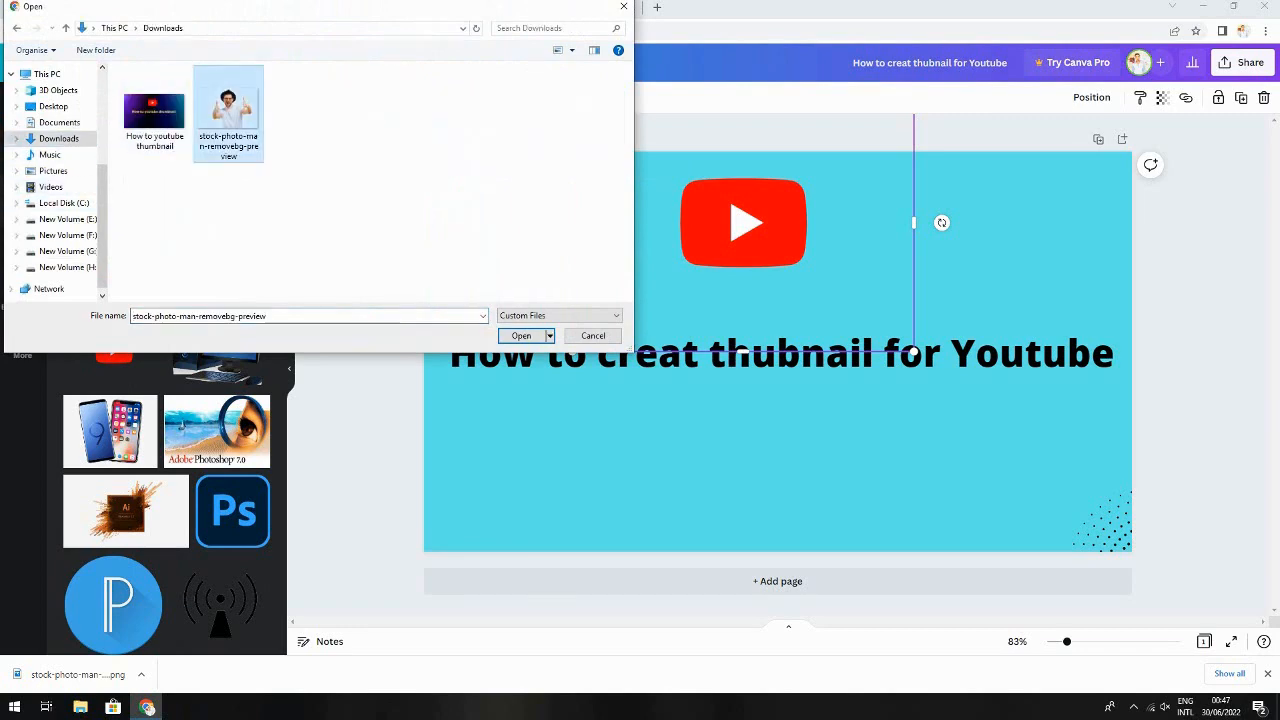
pyautogui.click(521, 336)
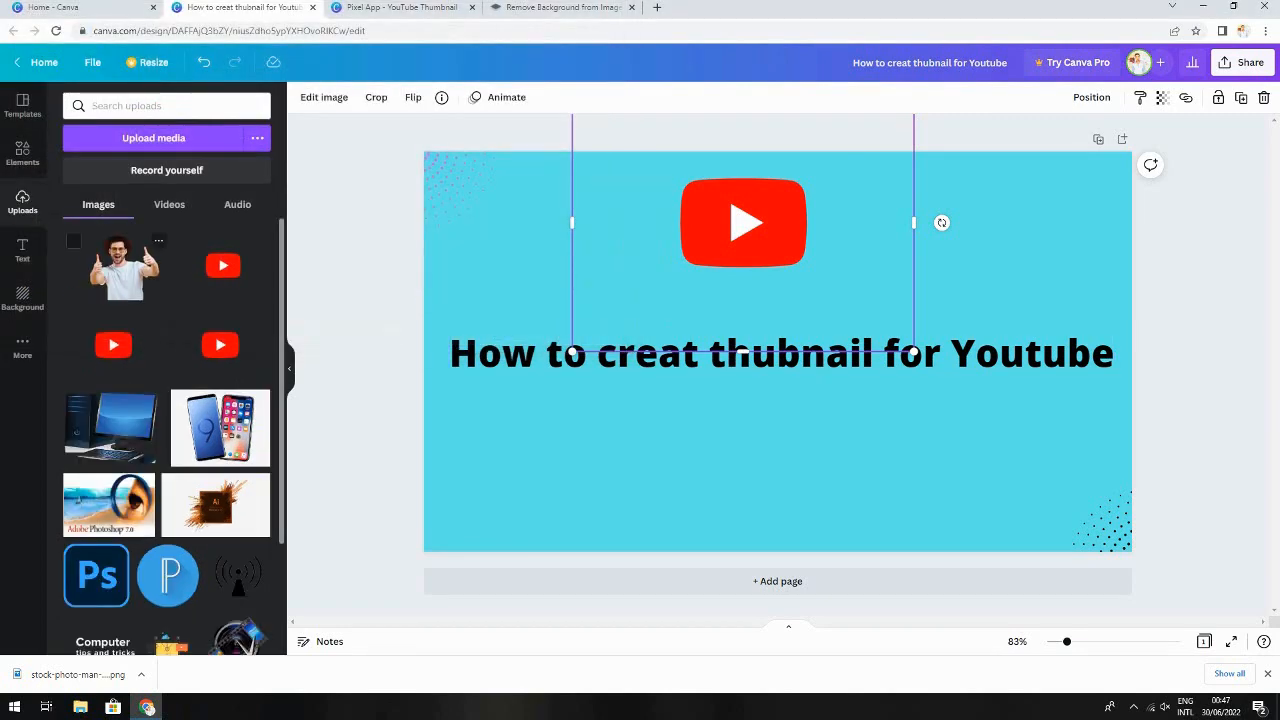
# Place the cut-out man image below the heading, shrink it and centre it near the bottom
pyautogui.moveTo(116, 266); pyautogui.dragTo(789, 427)
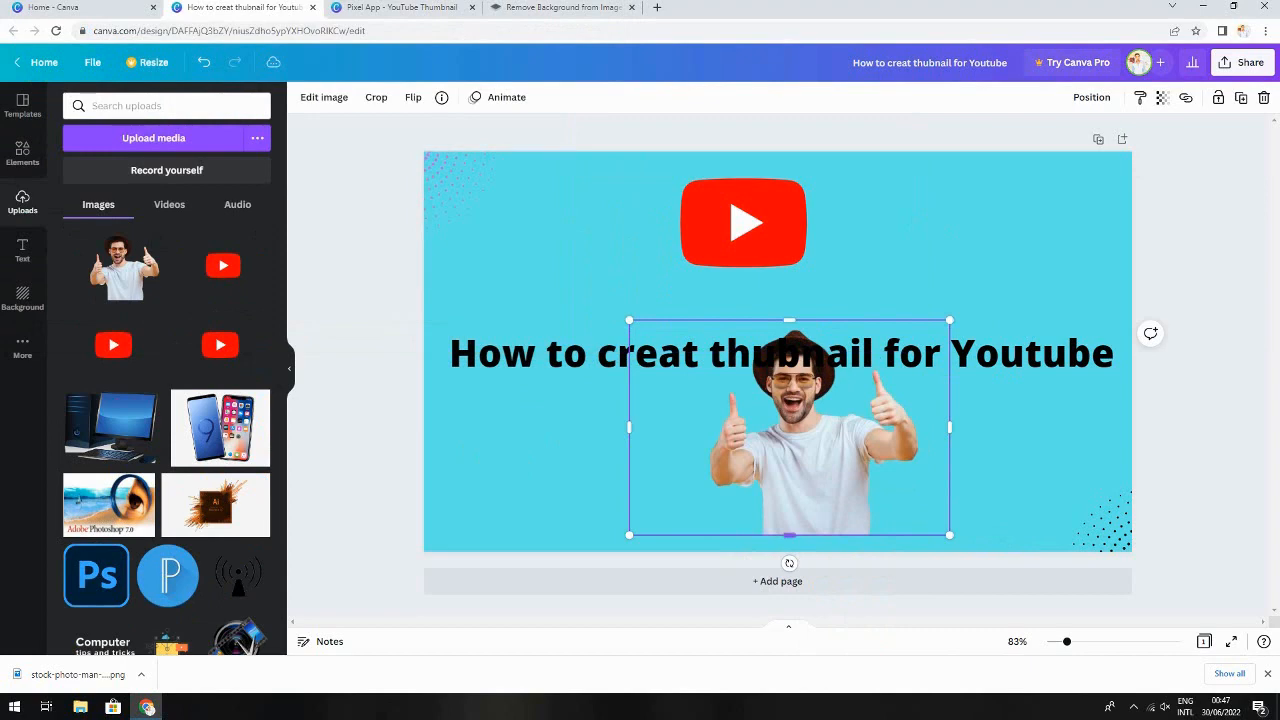
pyautogui.moveTo(949, 535); pyautogui.dragTo(891, 496)
pyautogui.moveTo(780, 430); pyautogui.dragTo(779, 472)
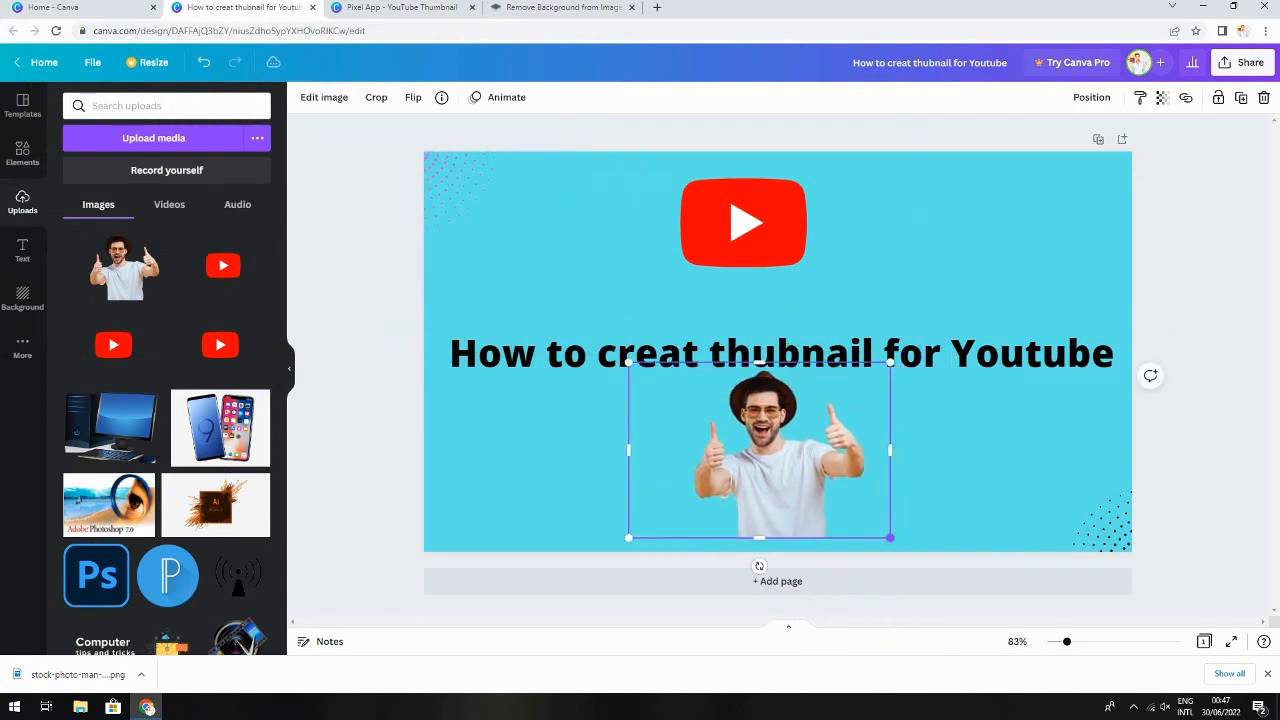
pyautogui.moveTo(890, 538); pyautogui.dragTo(884, 533)
pyautogui.moveTo(775, 470); pyautogui.dragTo(777, 483)
pyautogui.click(945, 460)
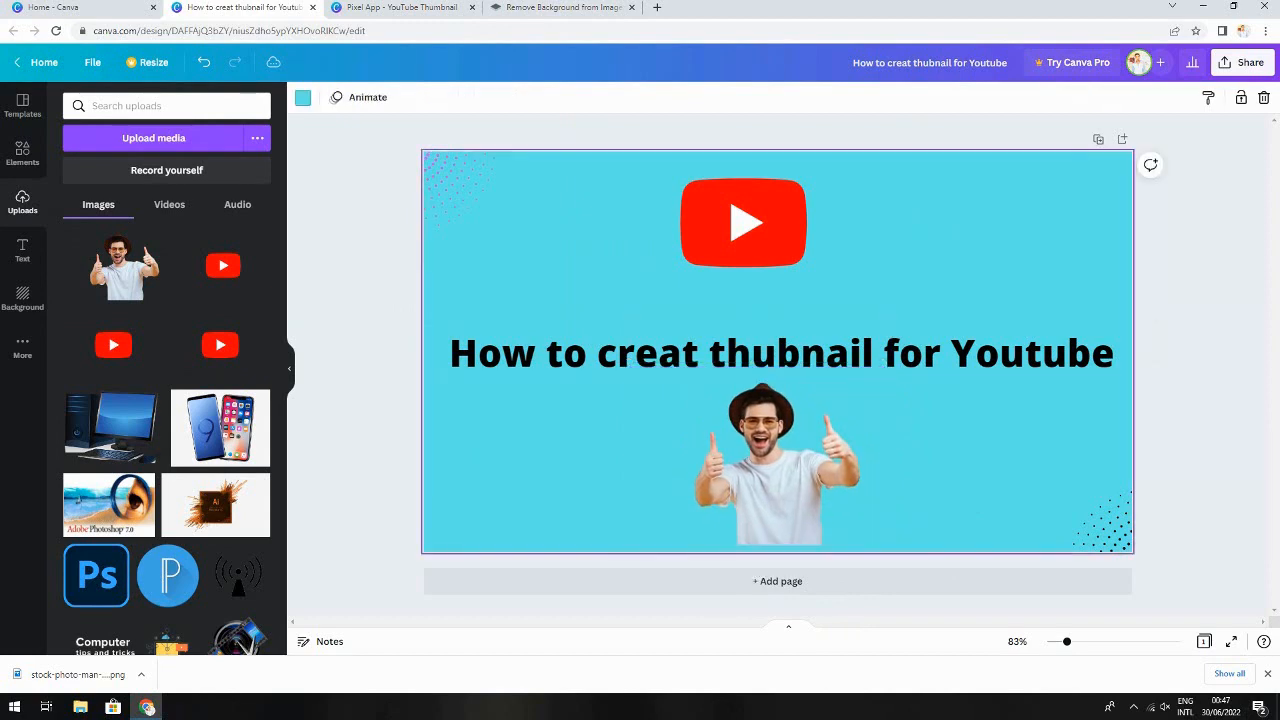
pyautogui.click(777, 475)
pyautogui.moveTo(886, 546); pyautogui.dragTo(850, 522)
pyautogui.moveTo(750, 460); pyautogui.dragTo(753, 470)
pyautogui.click(940, 460)
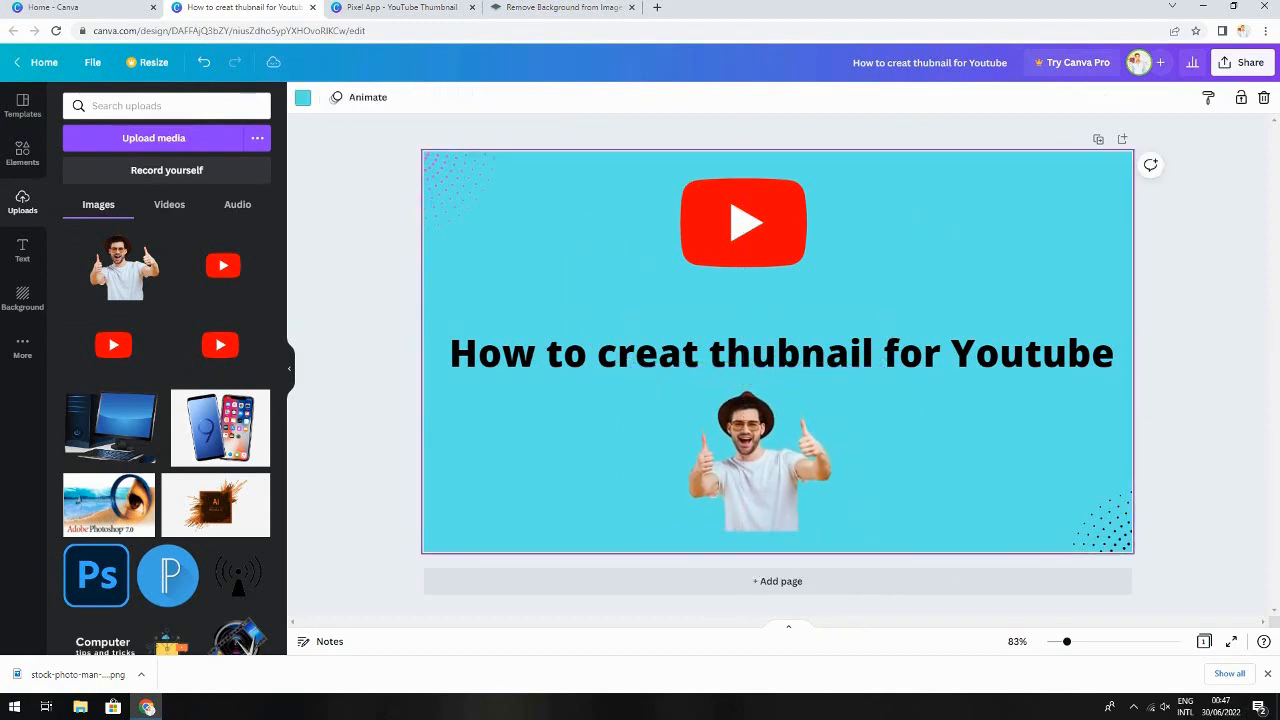
# Download the design as a JPG file
pyautogui.click(1242, 63)
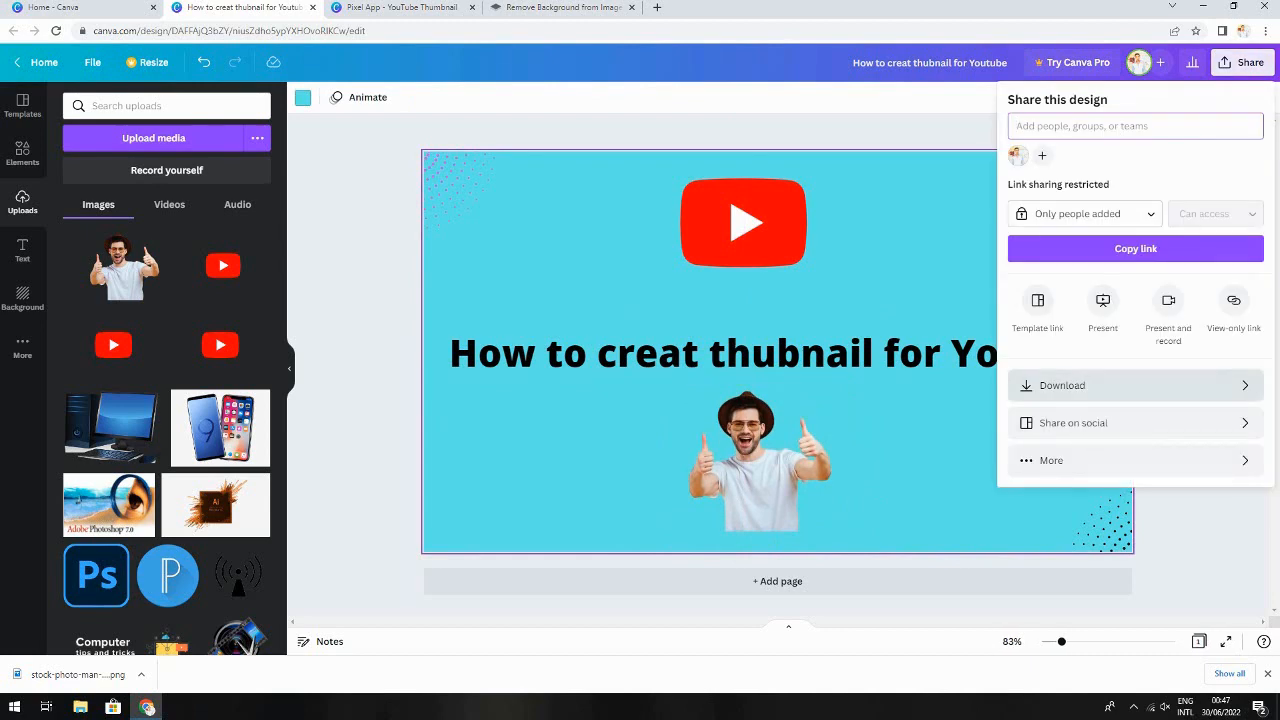
pyautogui.click(1100, 386)
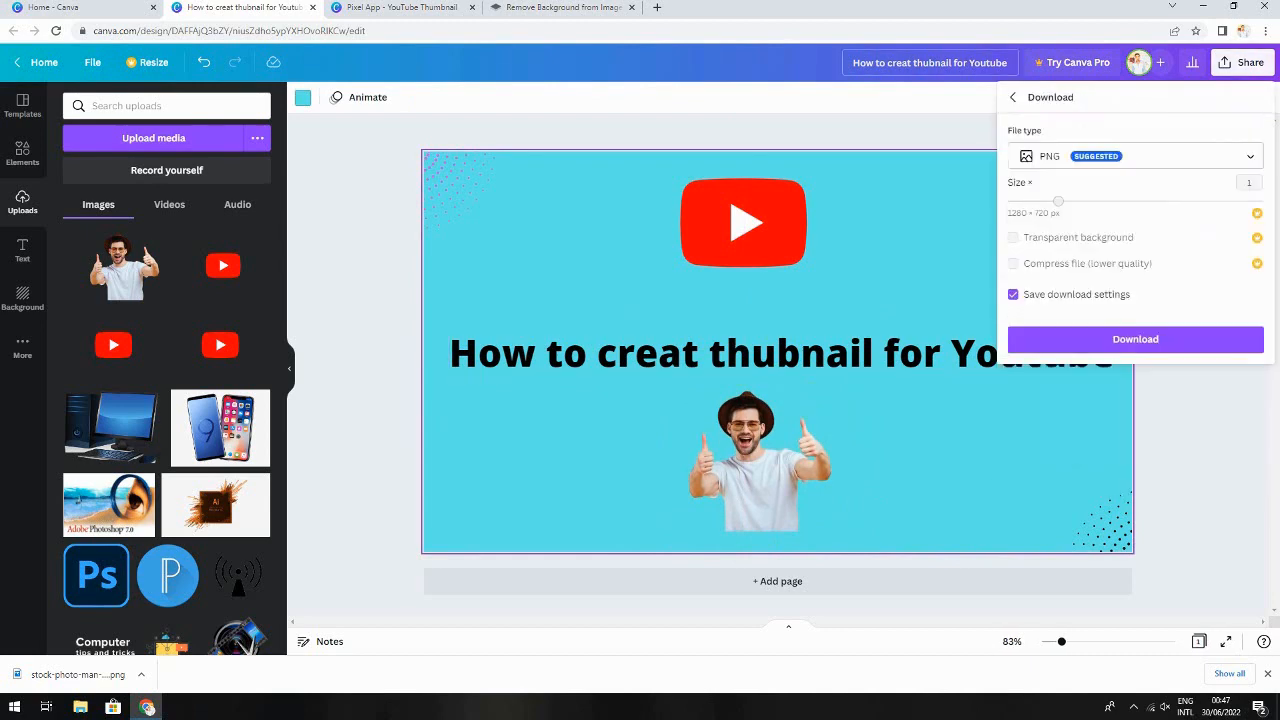
pyautogui.click(1110, 156)
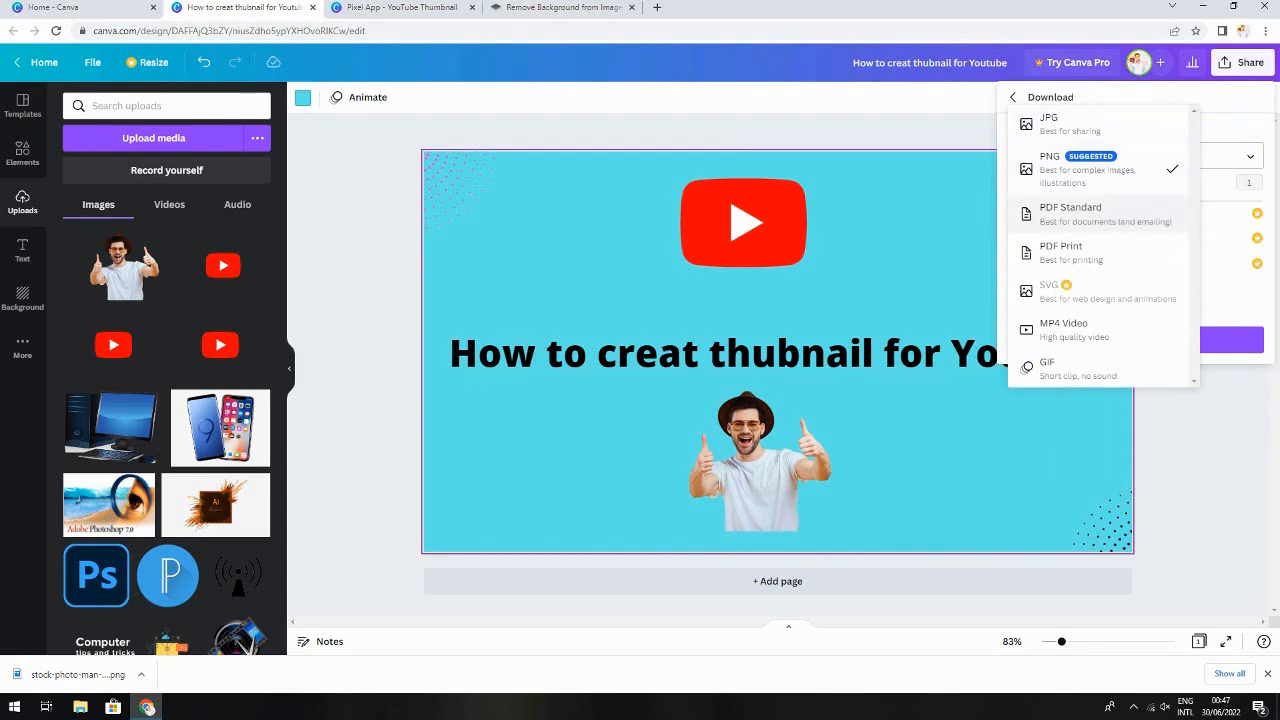
pyautogui.click(1096, 124)
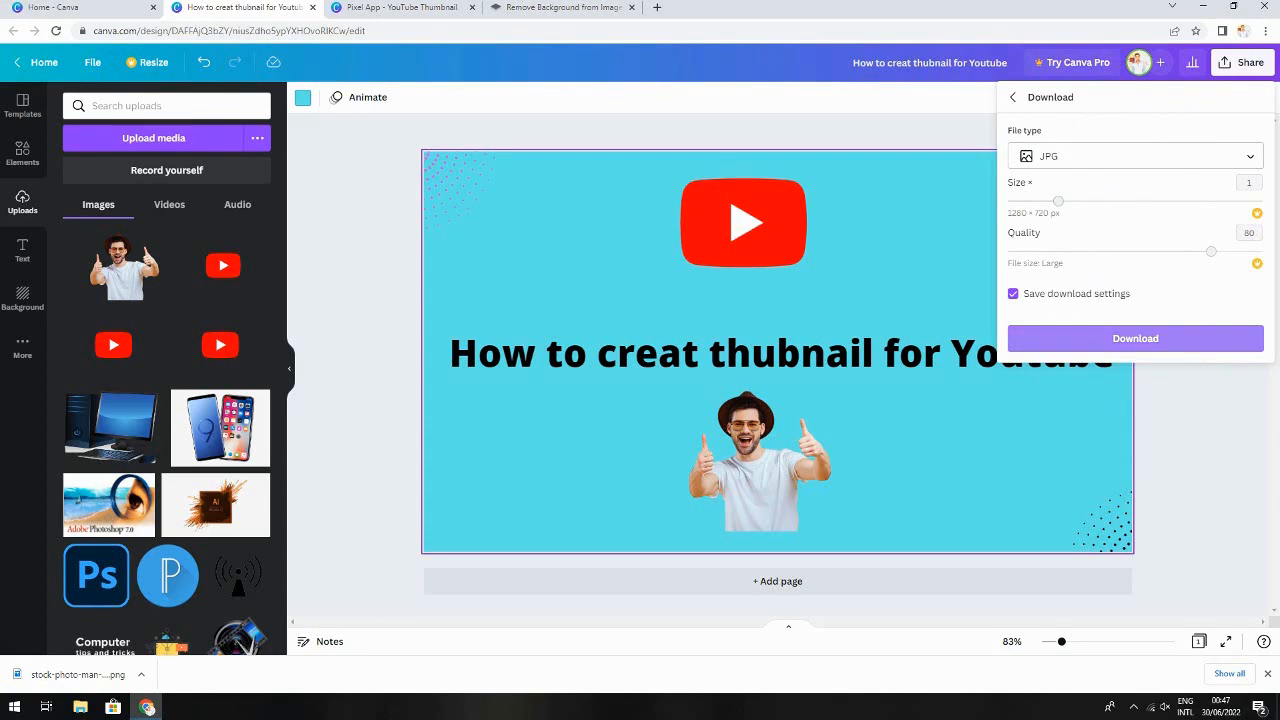
pyautogui.click(1135, 338)
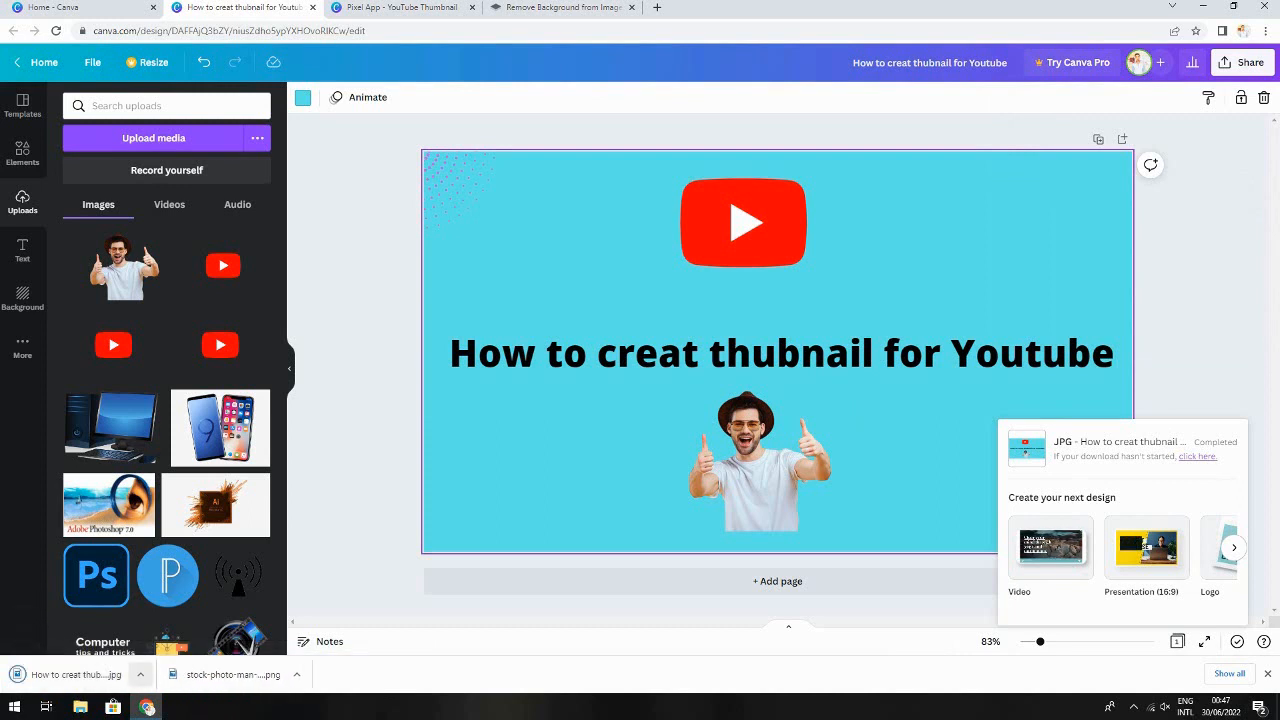
# Open the downloaded JPG thumbnail to view it
pyautogui.click(140, 674)
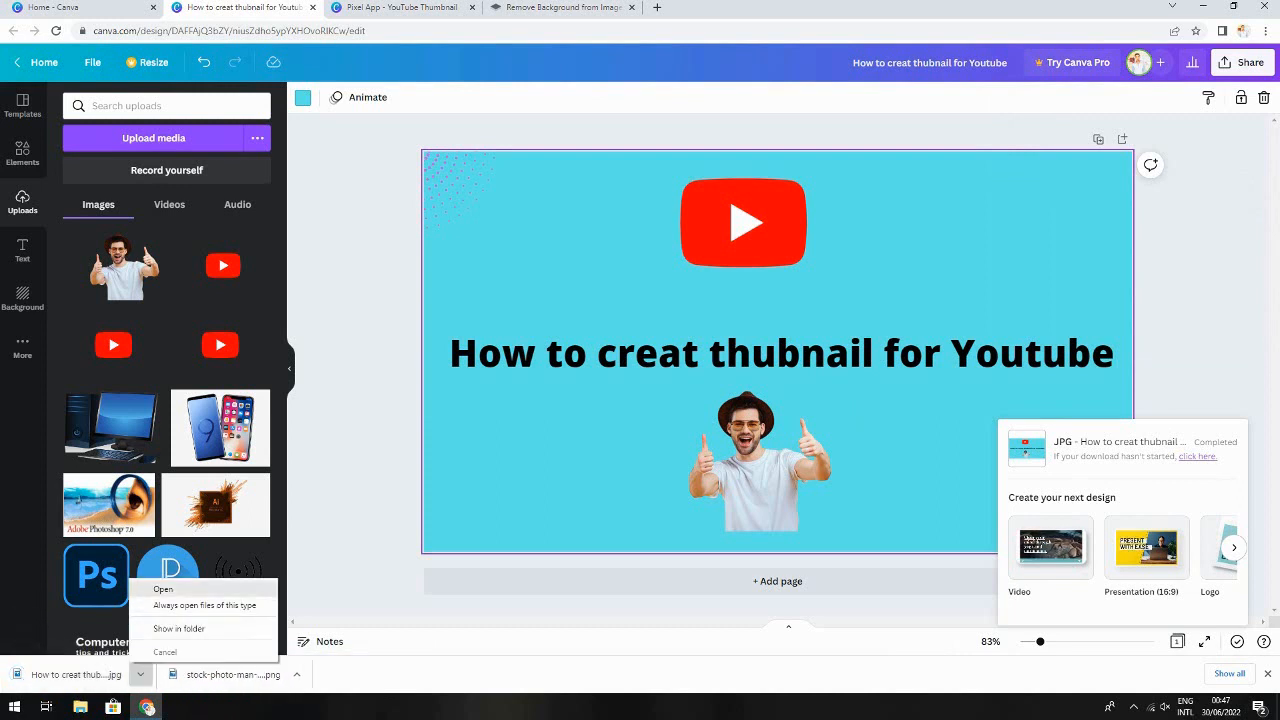
pyautogui.click(163, 589)
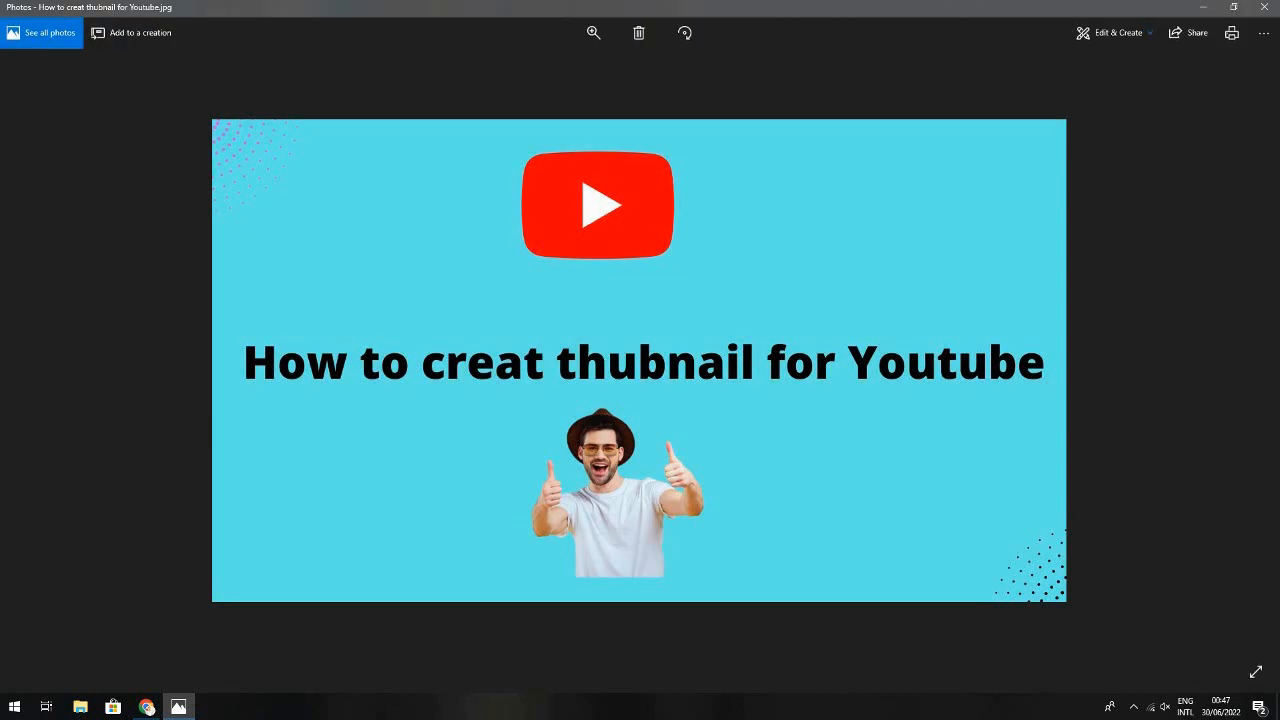